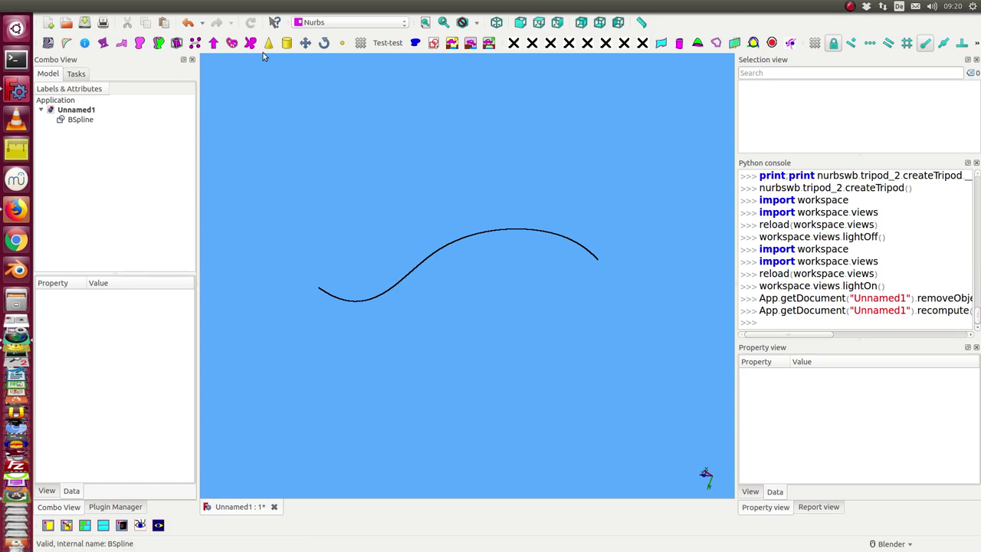
Step: Create a Tripod on the BSpline curve and lower its u from 50 to 37
{"action": "mouse_move", "coordinate": [352, 9]}
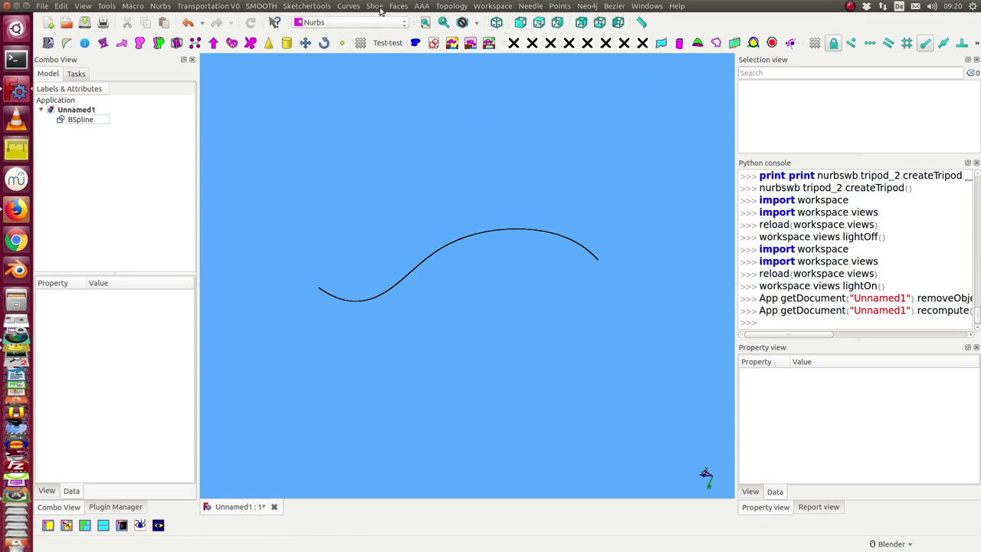
{"action": "left_click", "coordinate": [74, 121]}
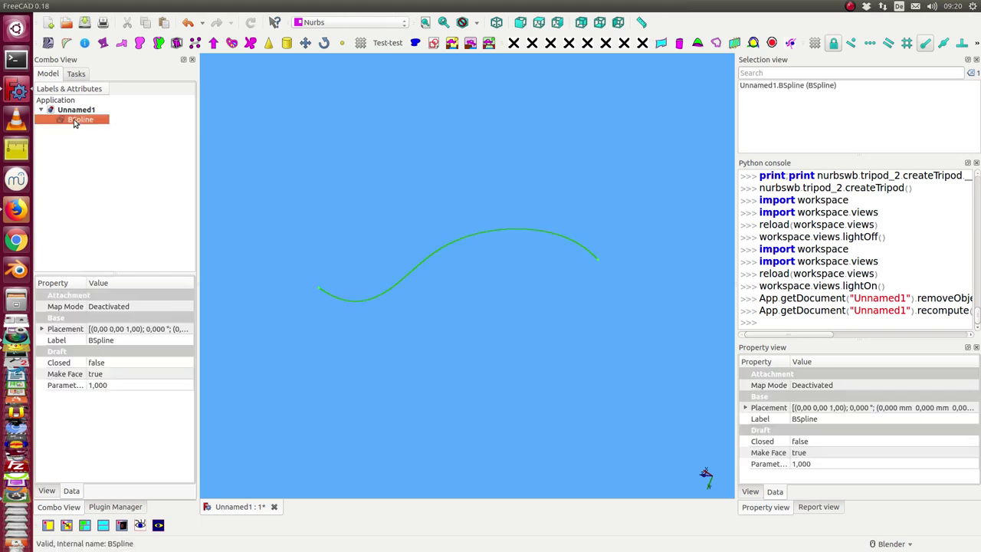
{"action": "middle_click_drag", "start_coordinate": [468, 177], "coordinate": [437, 165]}
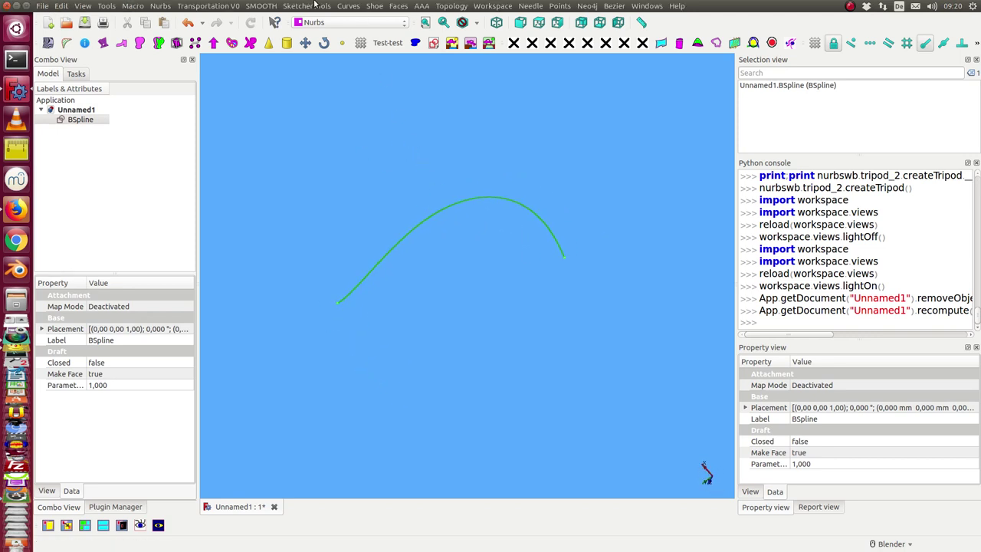
{"action": "left_click", "coordinate": [398, 6]}
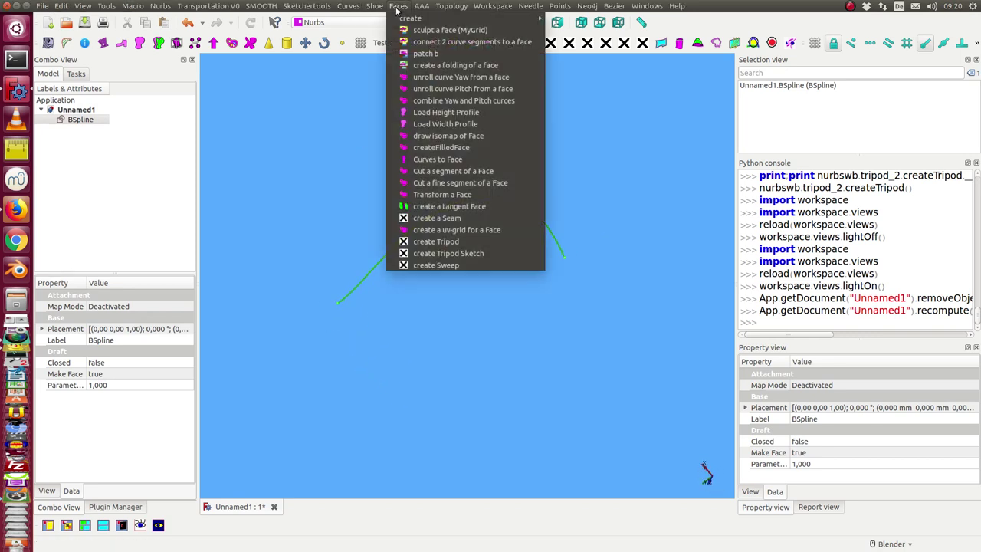
{"action": "left_click", "coordinate": [436, 242]}
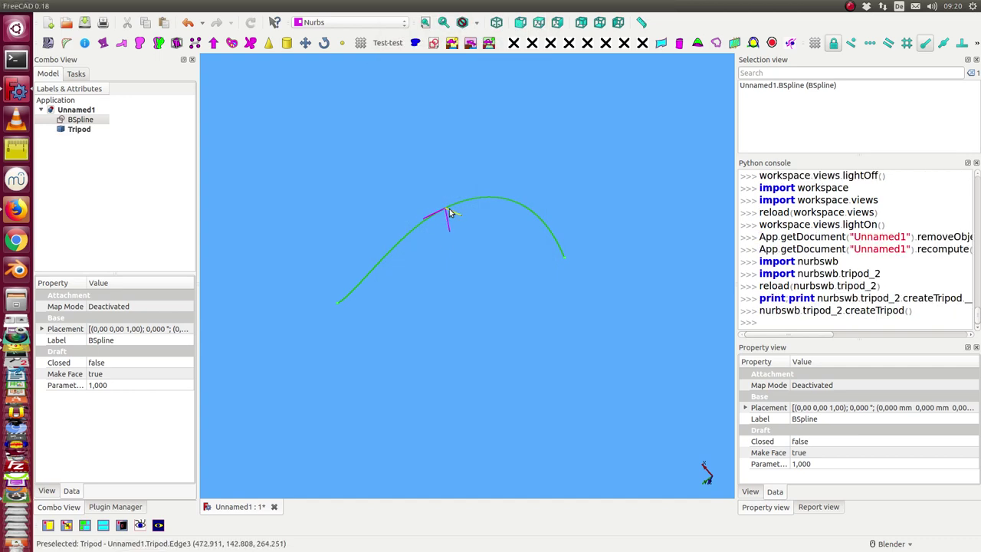
{"action": "middle_click_drag", "start_coordinate": [477, 266], "coordinate": [459, 276]}
{"action": "left_click", "coordinate": [79, 129]}
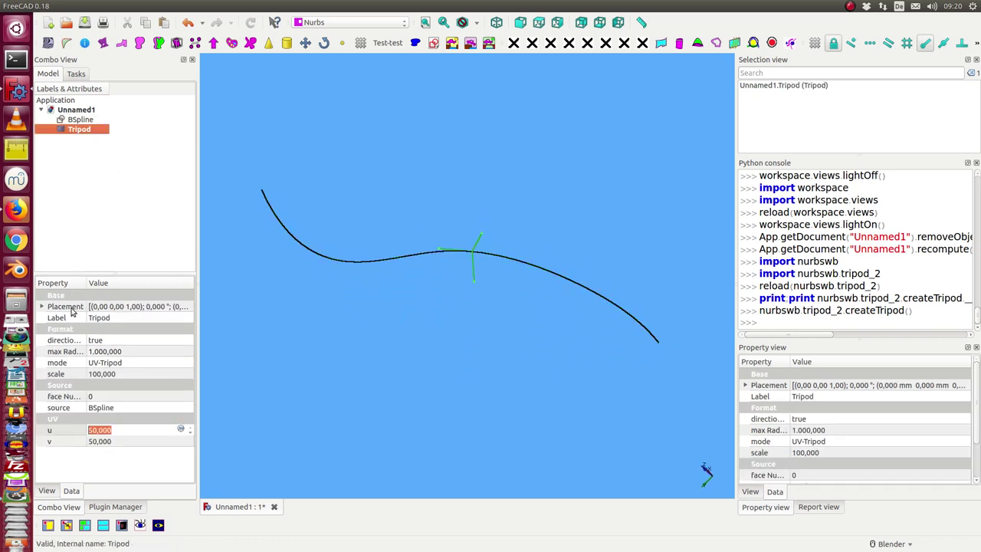
{"action": "scroll", "coordinate": [134, 431], "scroll_direction": "down", "scroll_amount": 13}
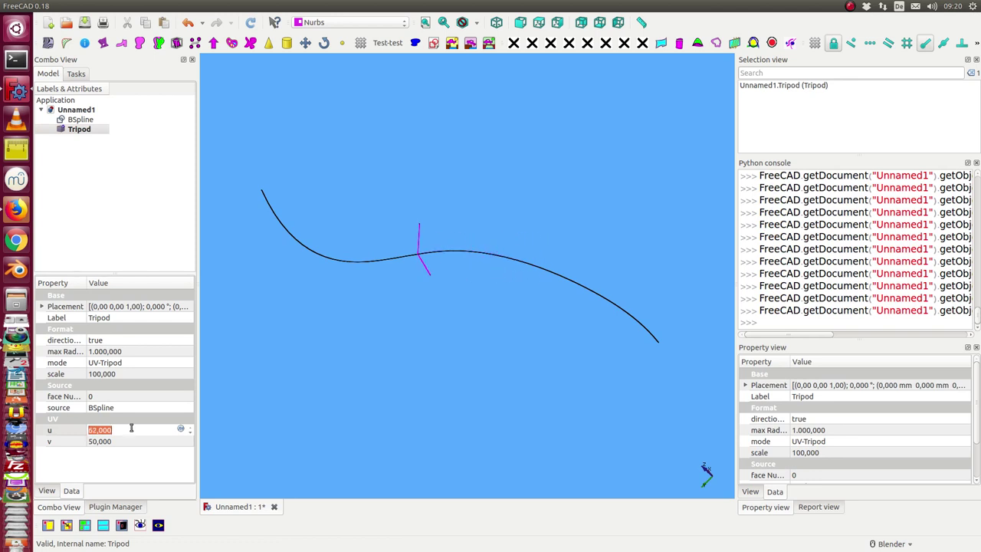
{"action": "left_click", "coordinate": [80, 120]}
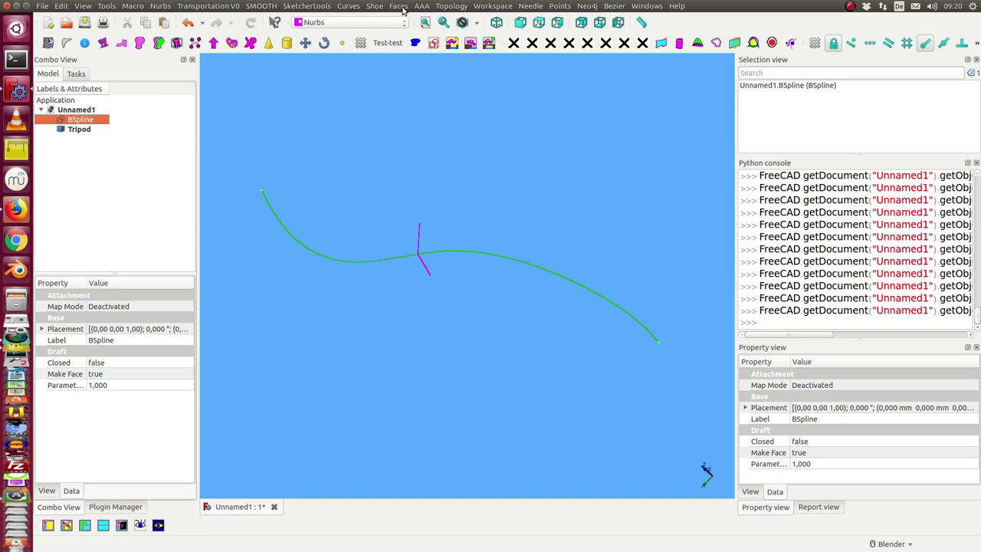
Step: Create a circle-and-crosslines TripodSketch on the BSpline and set its u to 0
{"action": "left_click", "coordinate": [399, 7]}
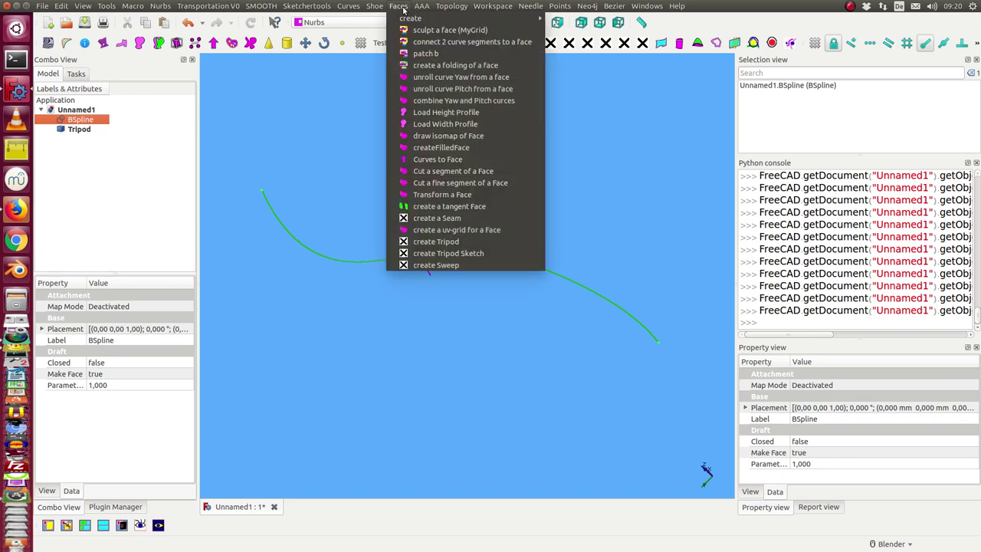
{"action": "left_click", "coordinate": [440, 254]}
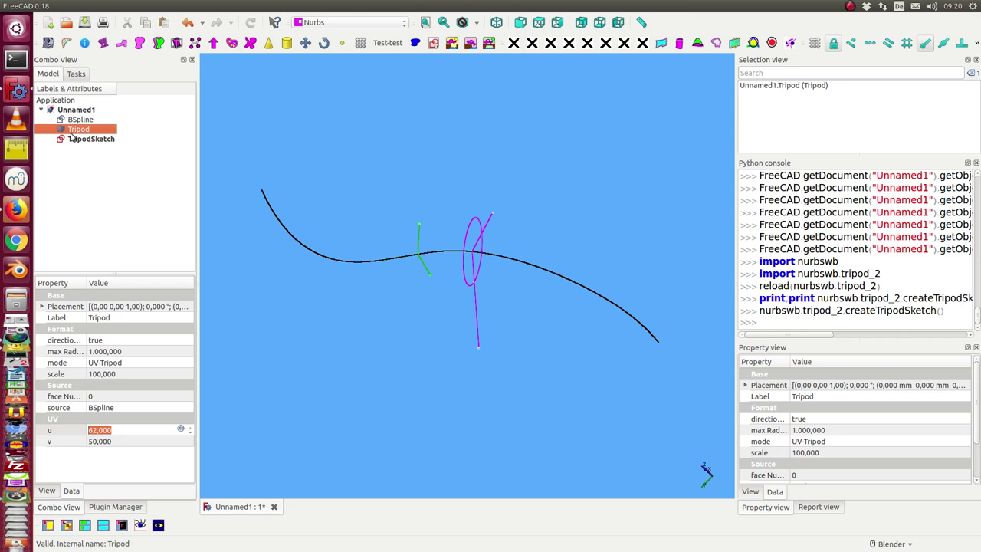
{"action": "mouse_move", "coordinate": [400, 373]}
{"action": "middle_mouse_down"}
{"action": "mouse_move", "coordinate": [514, 329]}
{"action": "mouse_move", "coordinate": [389, 364]}
{"action": "middle_mouse_up"}
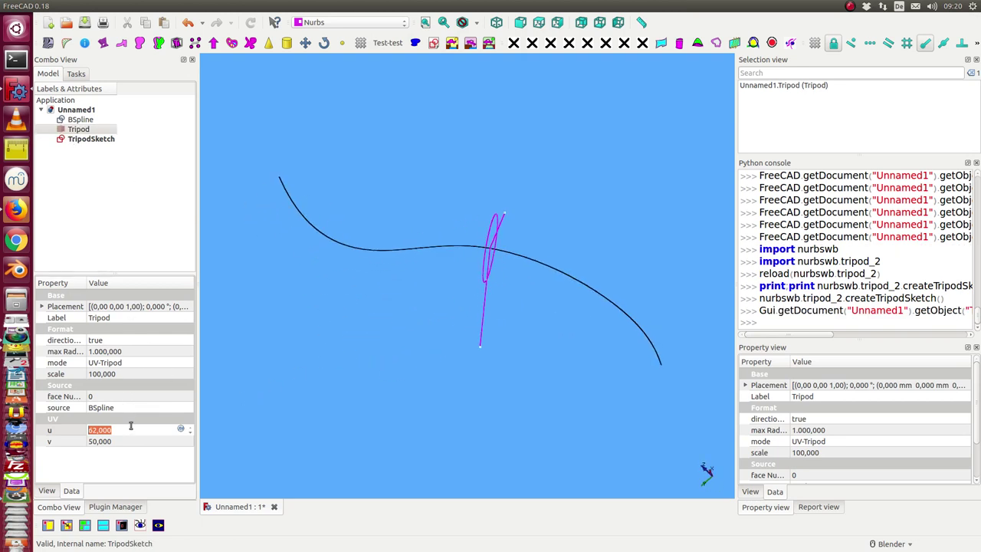
{"action": "left_click", "coordinate": [91, 140]}
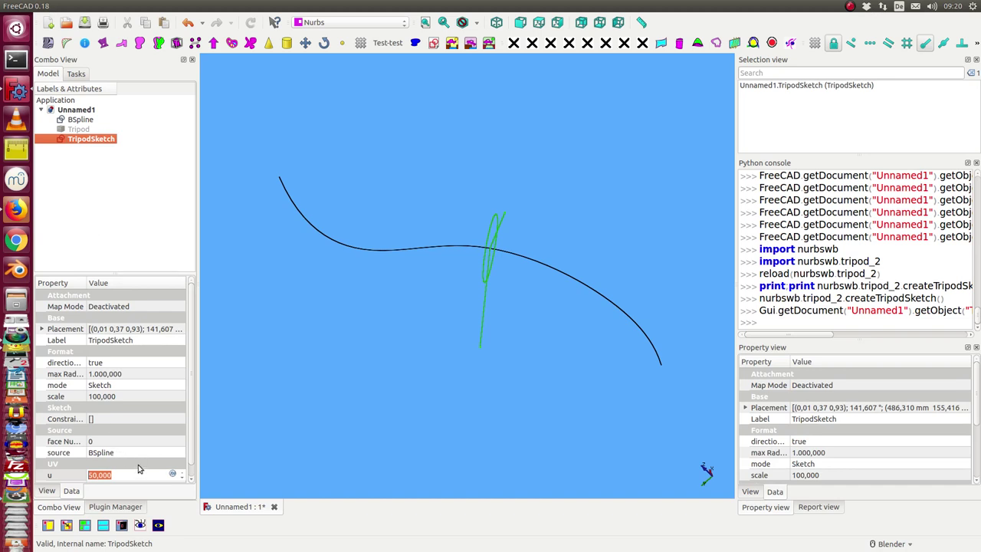
{"action": "scroll", "coordinate": [139, 473], "scroll_direction": "down", "scroll_amount": 5}
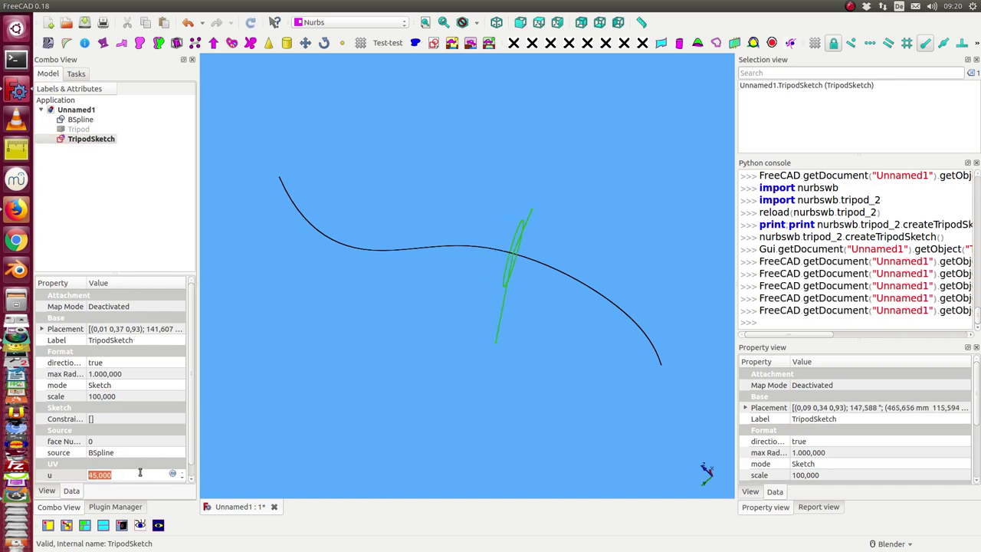
{"action": "type", "text": "0"}
{"action": "key", "text": "Return"}
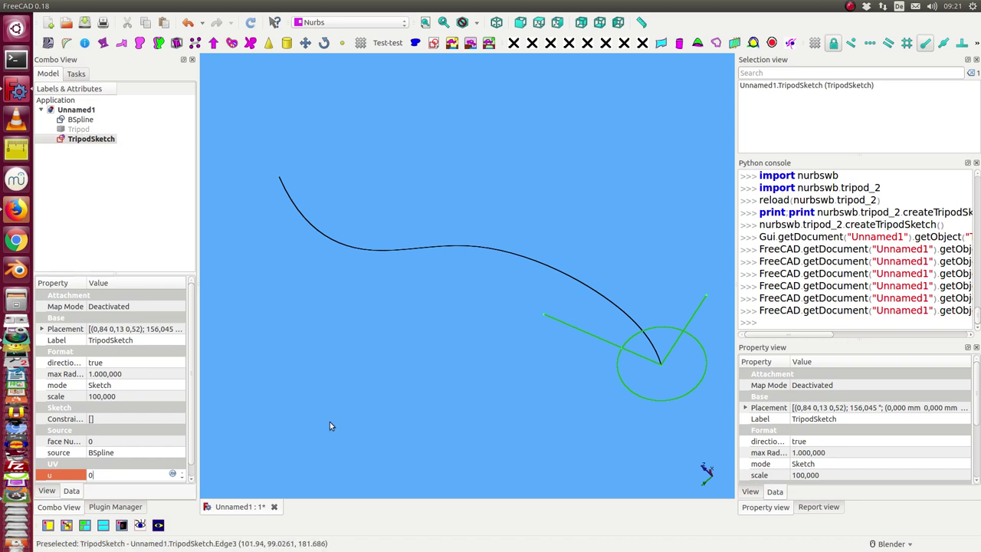
Step: Copy TripodSketch without its dependencies and paste duplicates of it
{"action": "left_click", "coordinate": [95, 140]}
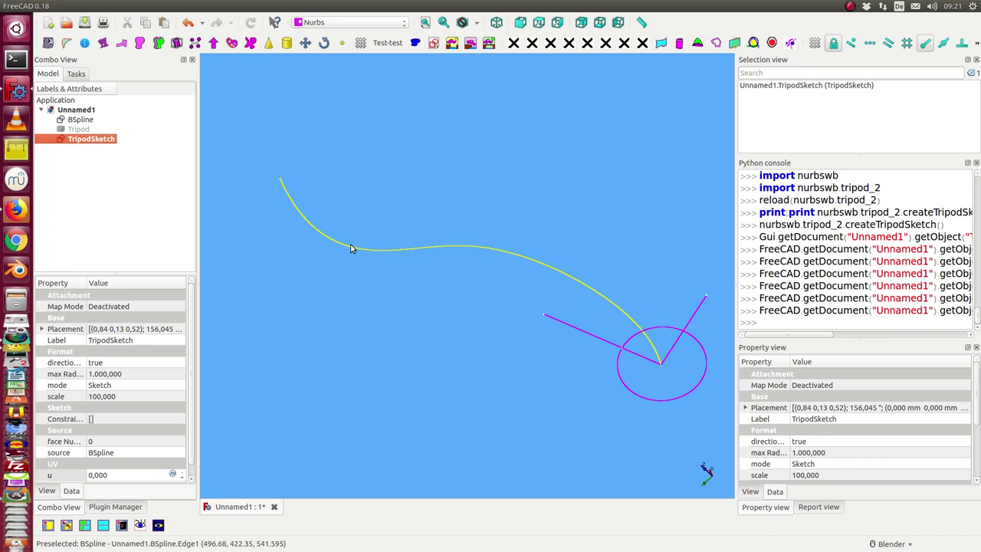
{"action": "key", "text": "ctrl+c"}
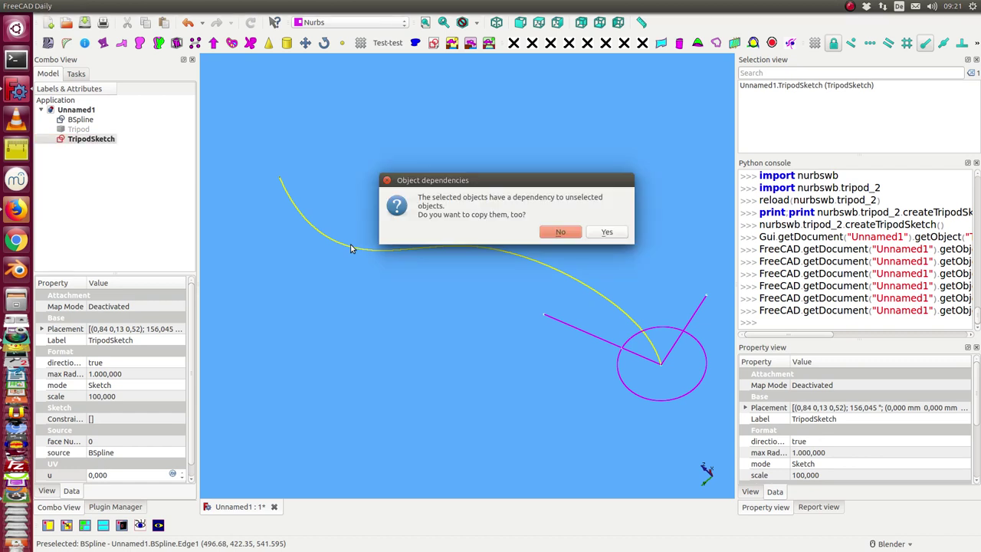
{"action": "key", "text": "Return"}
{"action": "key", "text": "ctrl+v"}
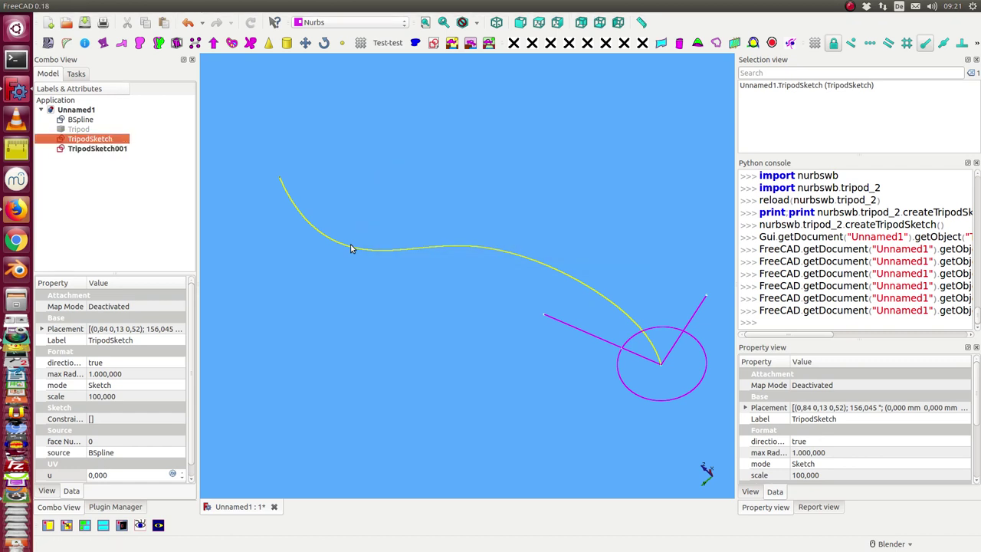
Step: Move TripodSketch001 to u 40 and TripodSketch002 to u 100 along the curve
{"action": "left_click", "coordinate": [111, 150]}
{"action": "left_click", "coordinate": [122, 475]}
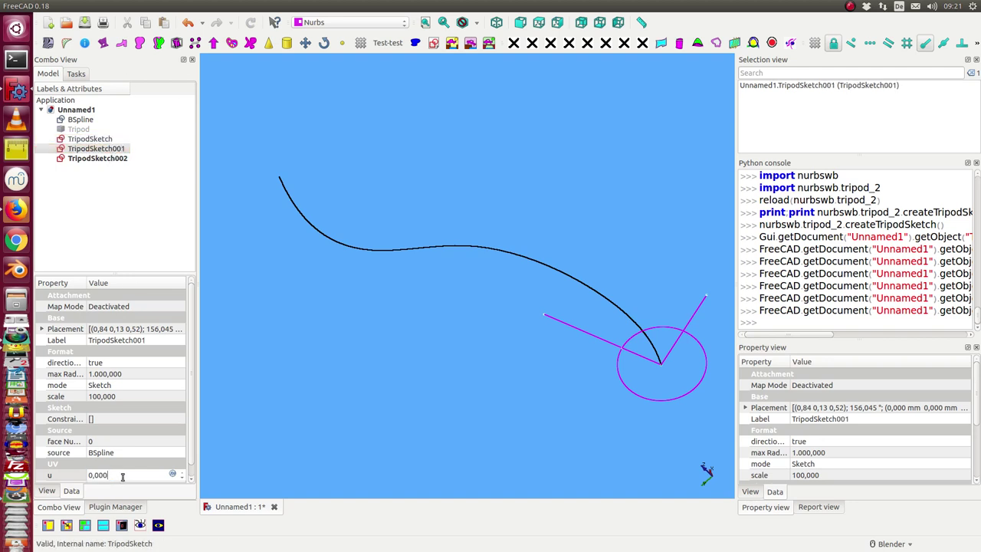
{"action": "type", "text": "4"}
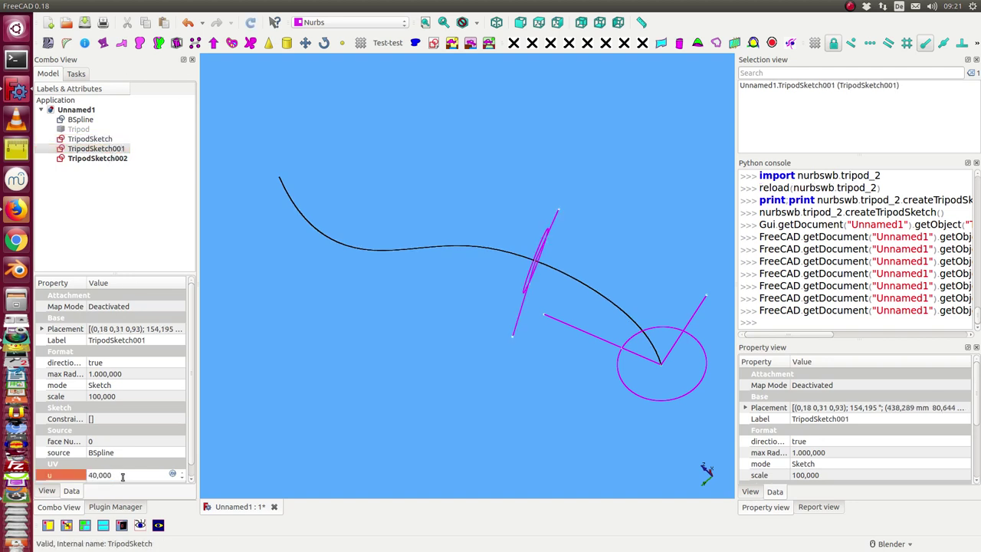
{"action": "left_click", "coordinate": [98, 158]}
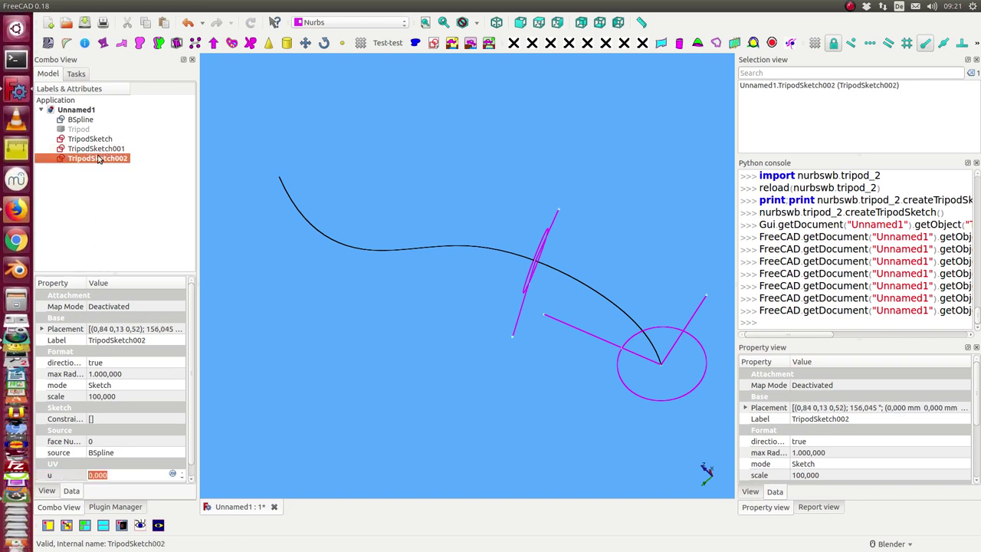
{"action": "left_click", "coordinate": [128, 475]}
{"action": "type", "text": "10"}
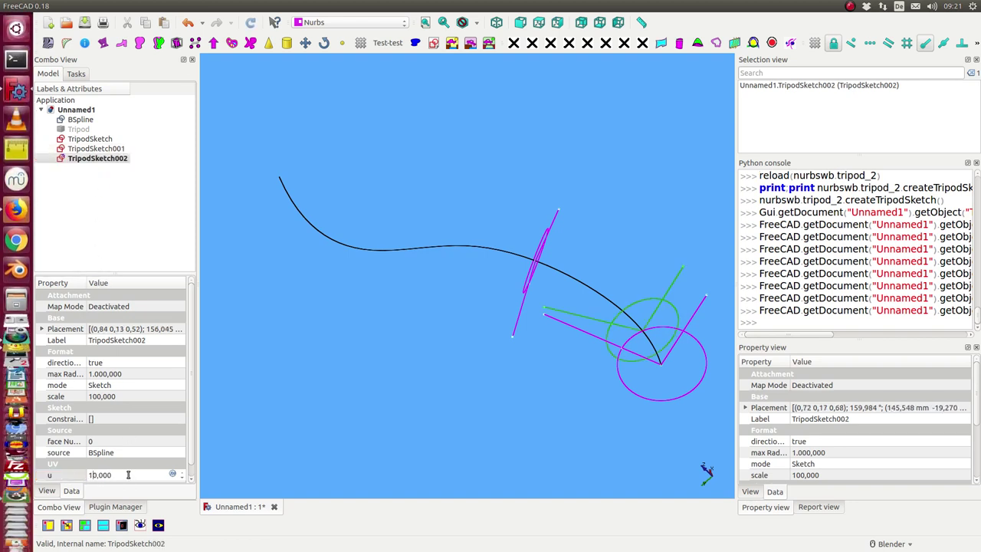
{"action": "key", "text": "Return"}
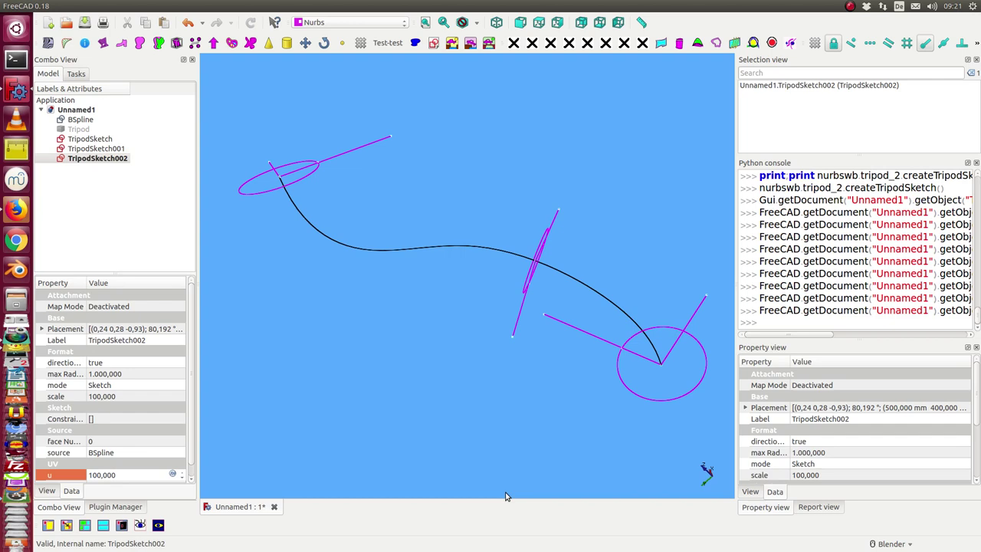
{"action": "mouse_move", "coordinate": [505, 496]}
{"action": "middle_mouse_down"}
{"action": "mouse_move", "coordinate": [416, 376]}
{"action": "mouse_move", "coordinate": [541, 437]}
{"action": "mouse_move", "coordinate": [416, 416]}
{"action": "mouse_move", "coordinate": [438, 417]}
{"action": "mouse_move", "coordinate": [426, 406]}
{"action": "middle_mouse_up"}
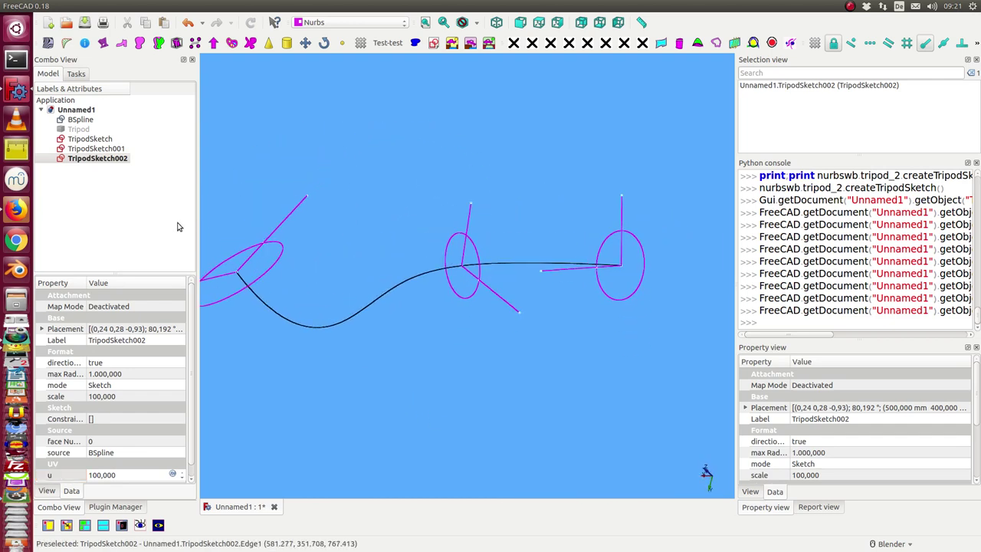
Step: Delete the vertical and horizontal lines from TripodSketch, leaving only its circle
{"action": "double_click", "coordinate": [91, 141]}
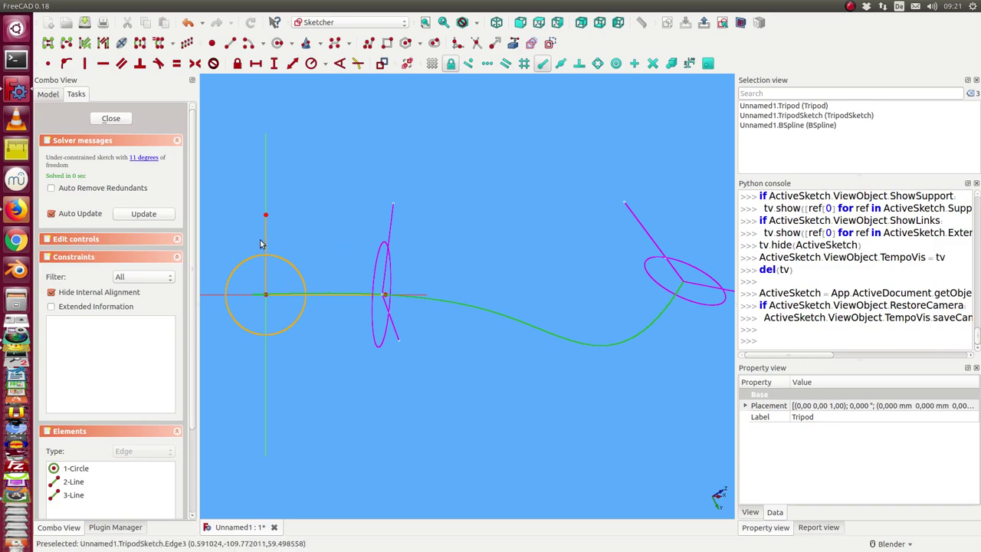
{"action": "left_click", "coordinate": [261, 244]}
{"action": "key", "text": "Delete"}
{"action": "left_click", "coordinate": [329, 296]}
{"action": "key", "text": "Delete"}
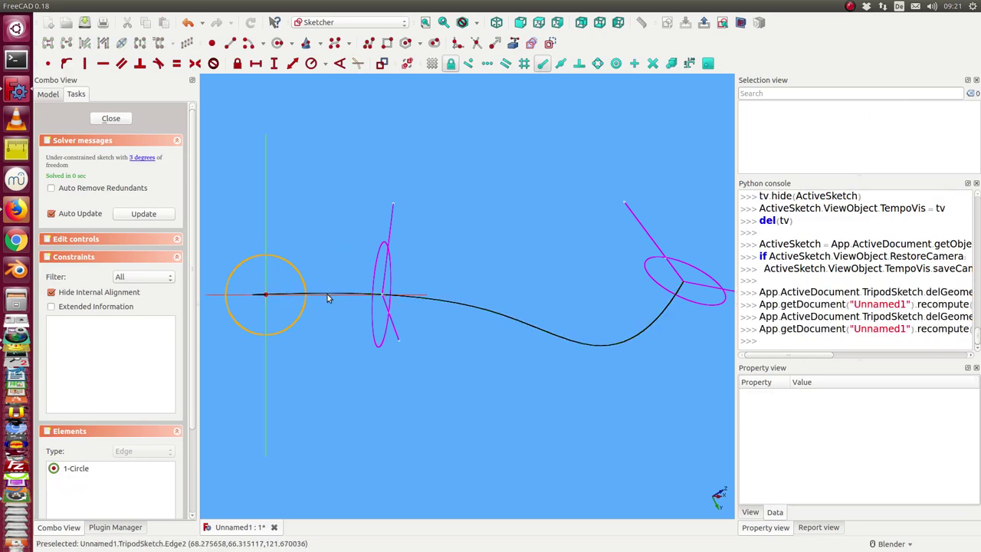
{"action": "left_click", "coordinate": [110, 120]}
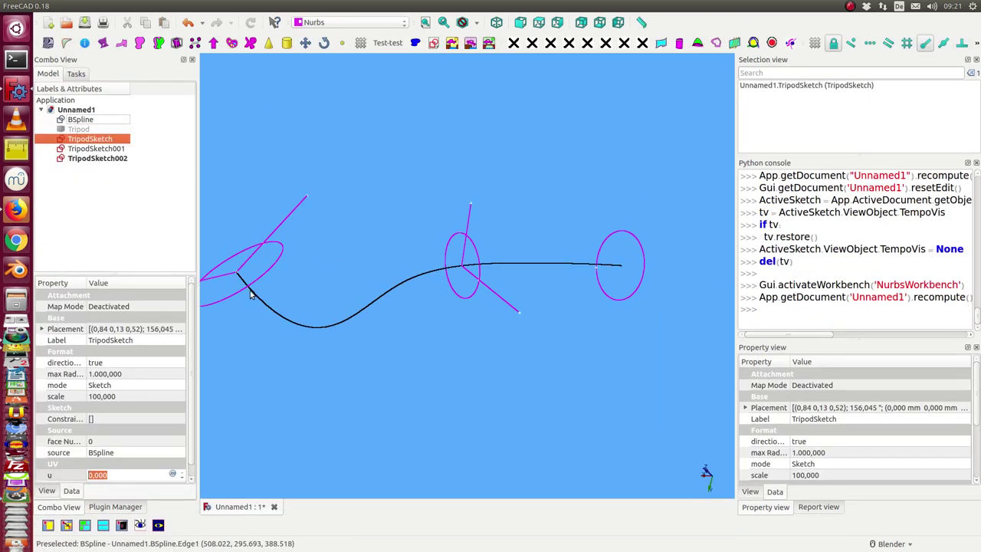
Step: Strip both lines from TripodSketch001 and enlarge its circle to about twice the radius
{"action": "left_click", "coordinate": [94, 149]}
{"action": "double_click", "coordinate": [94, 149]}
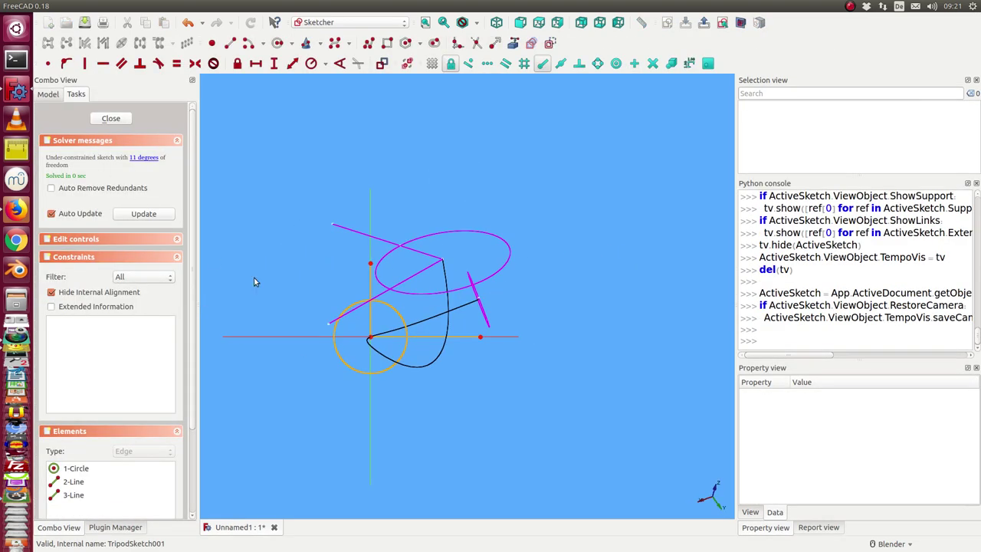
{"action": "left_click", "coordinate": [371, 285]}
{"action": "key", "text": "Delete"}
{"action": "left_click", "coordinate": [463, 338]}
{"action": "key", "text": "Delete"}
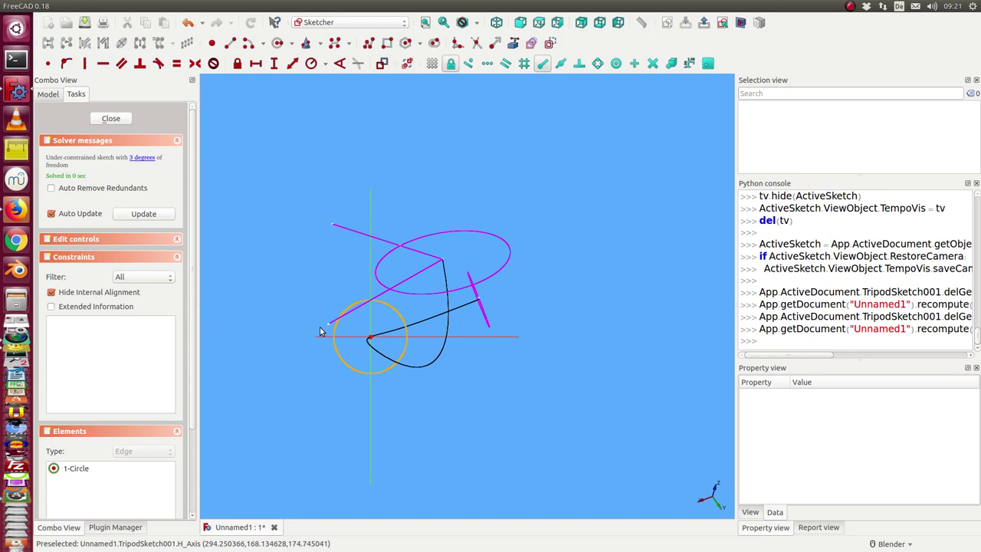
{"action": "left_click_drag", "start_coordinate": [334, 335], "coordinate": [283, 328]}
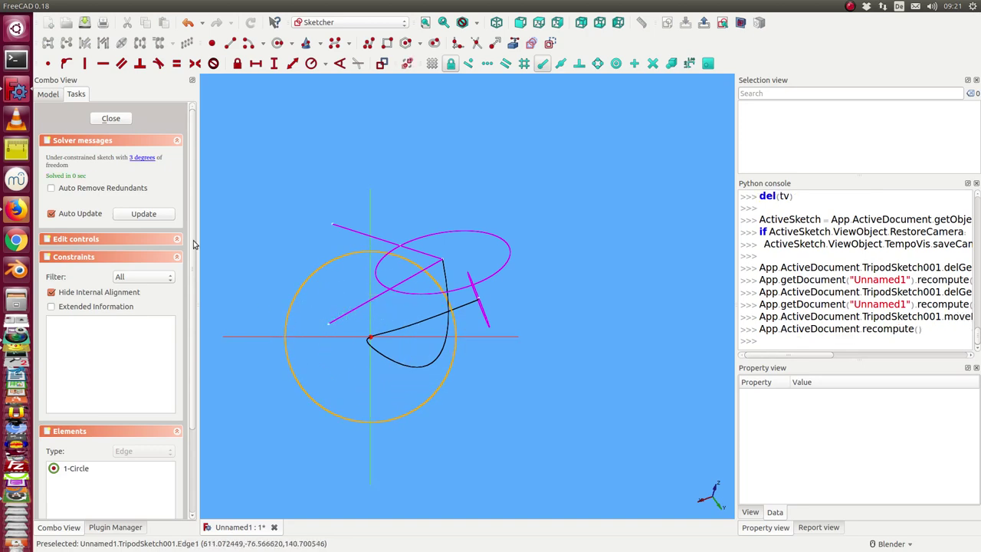
{"action": "left_click", "coordinate": [110, 119]}
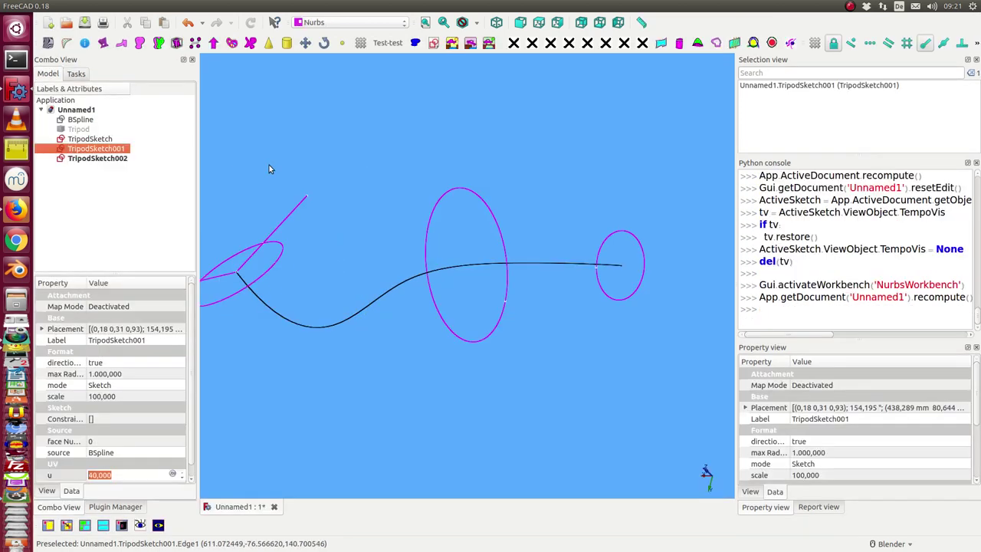
Step: In TripodSketch002, draw a rectangle enclosing the circle
{"action": "left_click", "coordinate": [115, 158]}
{"action": "double_click", "coordinate": [114, 158]}
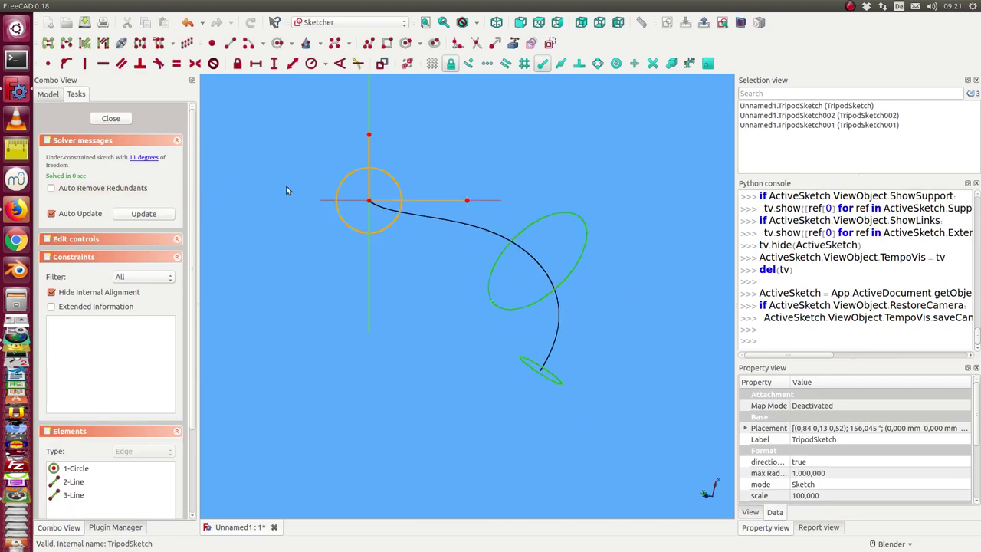
{"action": "left_click", "coordinate": [388, 43]}
{"action": "left_click", "coordinate": [292, 127]}
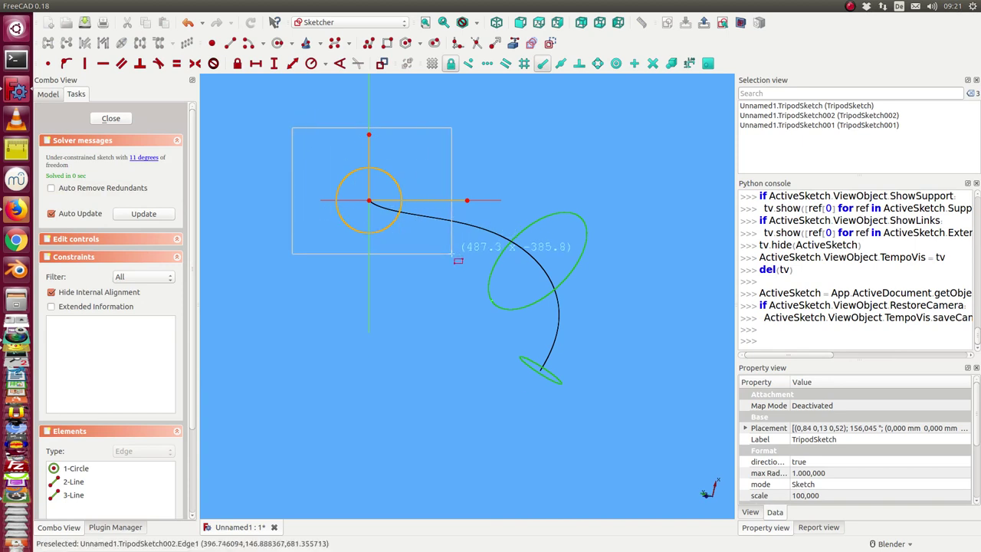
{"action": "left_click", "coordinate": [449, 262]}
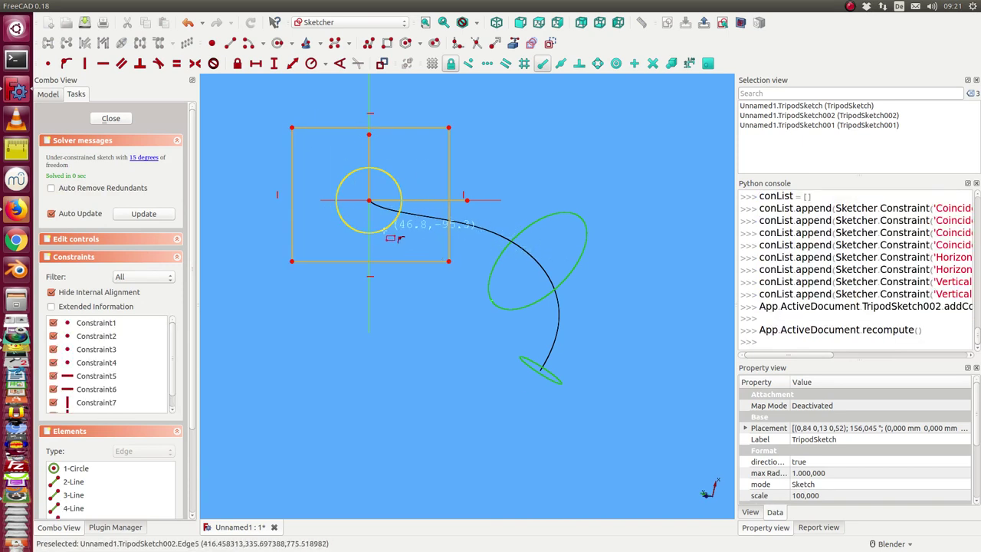
{"action": "key", "text": "Escape"}
Step: Delete the circle and a leftover element from TripodSketch002
{"action": "left_click", "coordinate": [364, 227]}
{"action": "key", "text": "Delete"}
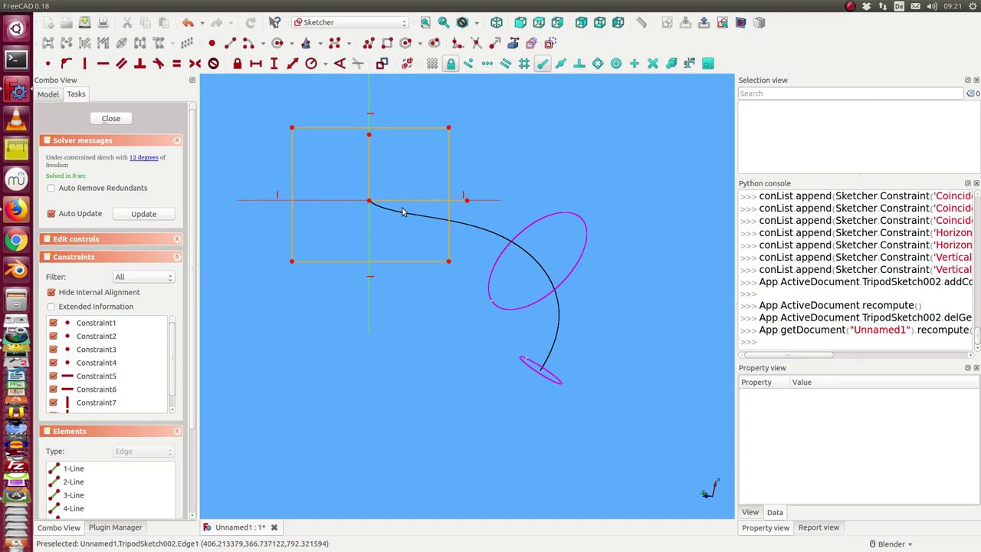
{"action": "left_click", "coordinate": [406, 207]}
{"action": "key", "text": "Delete"}
{"action": "left_click", "coordinate": [368, 172]}
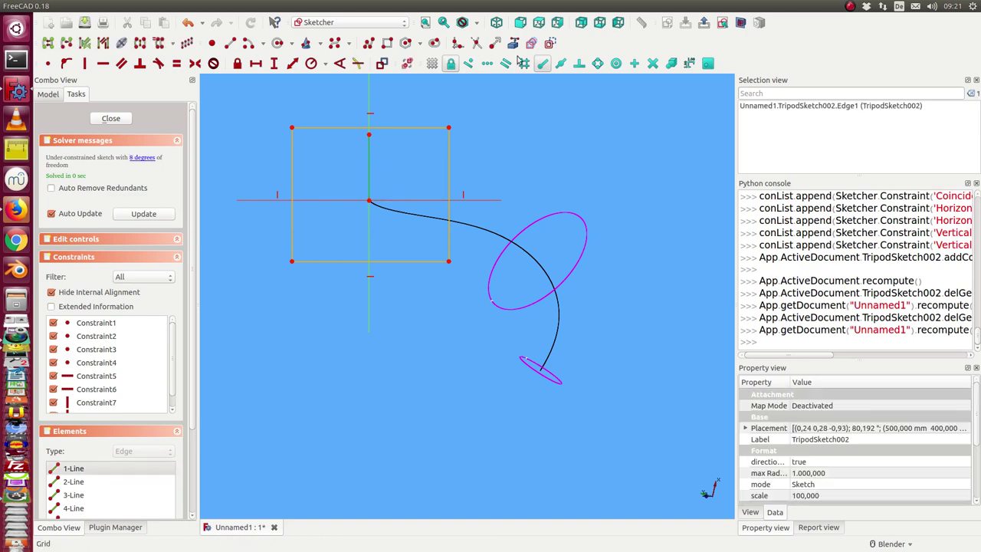
{"action": "key", "text": "0"}
{"action": "left_click", "coordinate": [112, 119]}
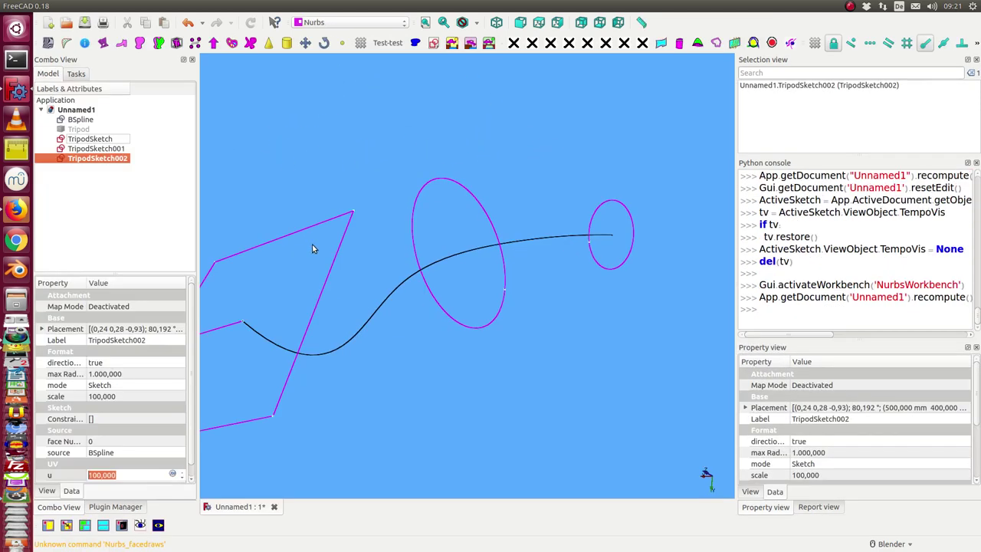
Step: Reopen TripodSketch002 and delete the last leftover line inside the rectangle
{"action": "mouse_move", "coordinate": [313, 248]}
{"action": "middle_mouse_down"}
{"action": "mouse_move", "coordinate": [401, 322]}
{"action": "mouse_move", "coordinate": [263, 212]}
{"action": "mouse_move", "coordinate": [422, 202]}
{"action": "mouse_move", "coordinate": [432, 230]}
{"action": "mouse_move", "coordinate": [379, 336]}
{"action": "mouse_move", "coordinate": [416, 328]}
{"action": "mouse_move", "coordinate": [453, 373]}
{"action": "mouse_move", "coordinate": [438, 368]}
{"action": "middle_mouse_up"}
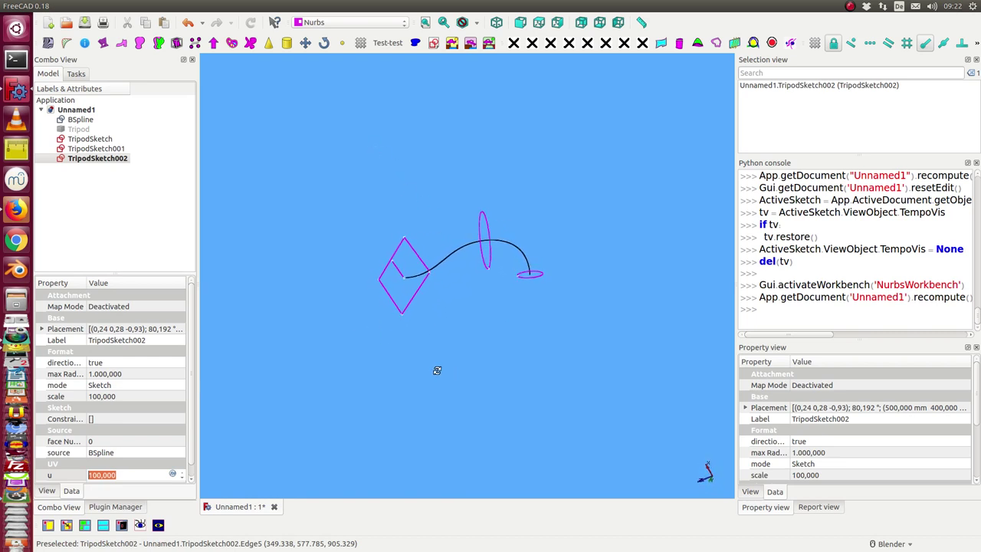
{"action": "mouse_move", "coordinate": [230, 184]}
{"action": "middle_mouse_down"}
{"action": "mouse_move", "coordinate": [299, 211]}
{"action": "mouse_move", "coordinate": [110, 182]}
{"action": "middle_mouse_up"}
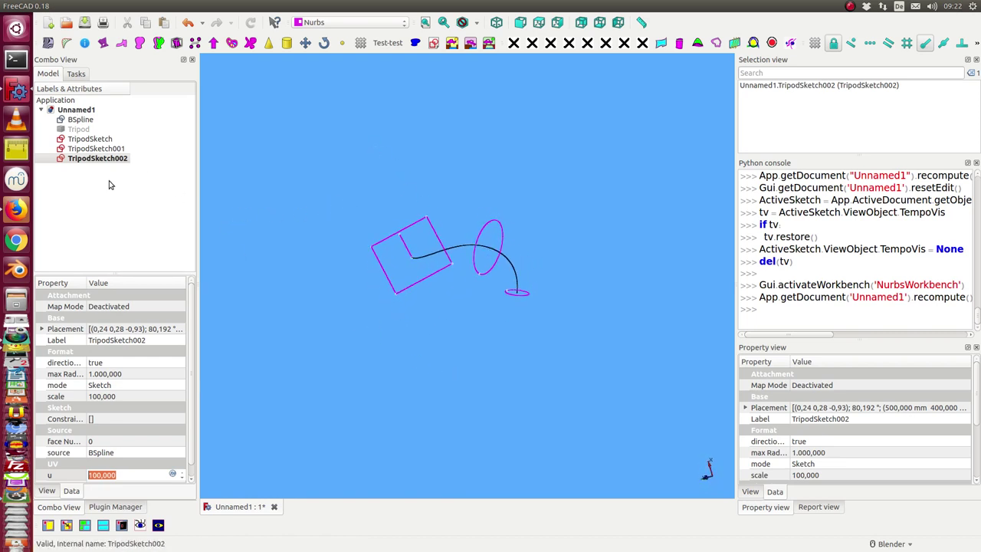
{"action": "double_click", "coordinate": [107, 158]}
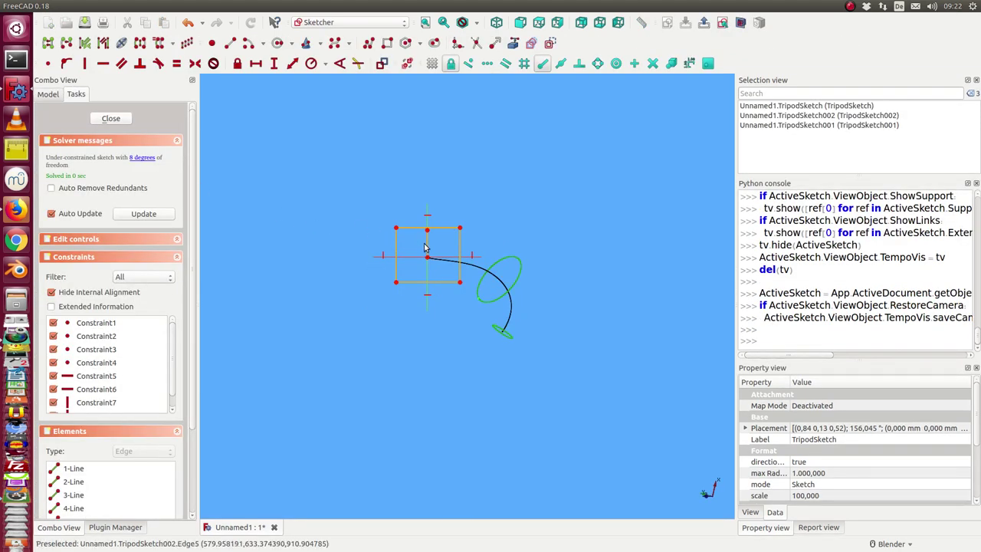
{"action": "key", "text": "Delete"}
{"action": "left_click", "coordinate": [110, 119]}
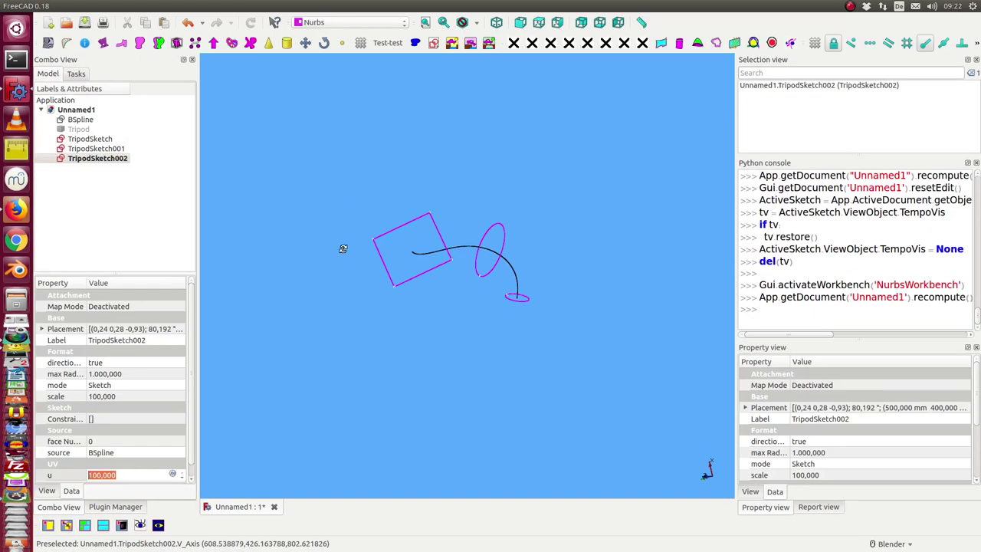
Step: Sweep a surface along the BSpline through TripodSketch, TripodSketch001 and TripodSketch002
{"action": "mouse_move", "coordinate": [338, 246]}
{"action": "middle_mouse_down"}
{"action": "mouse_move", "coordinate": [371, 136]}
{"action": "mouse_move", "coordinate": [368, 213]}
{"action": "middle_mouse_up"}
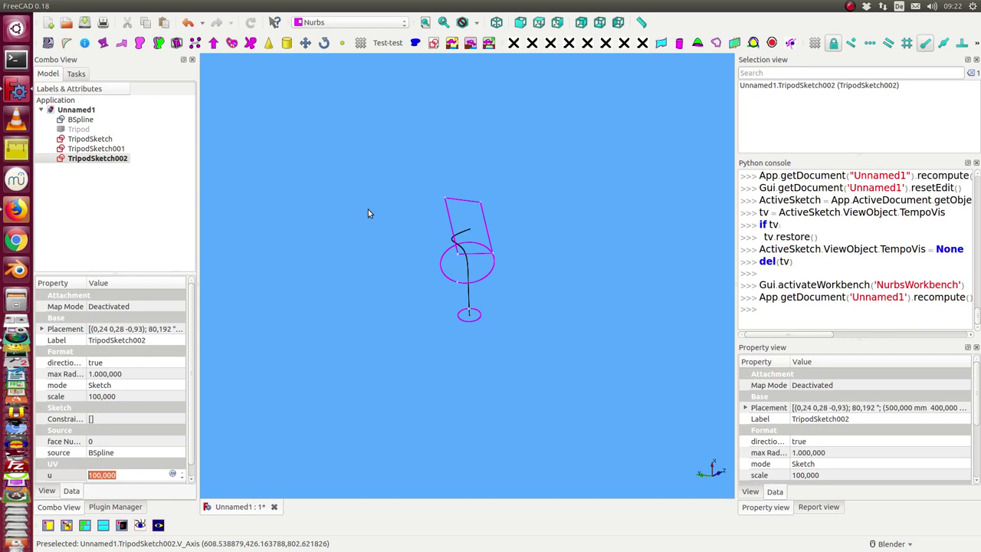
{"action": "left_click", "coordinate": [85, 140]}
{"action": "left_click", "coordinate": [80, 148], "text": "ctrl"}
{"action": "left_click", "coordinate": [88, 159], "text": "ctrl"}
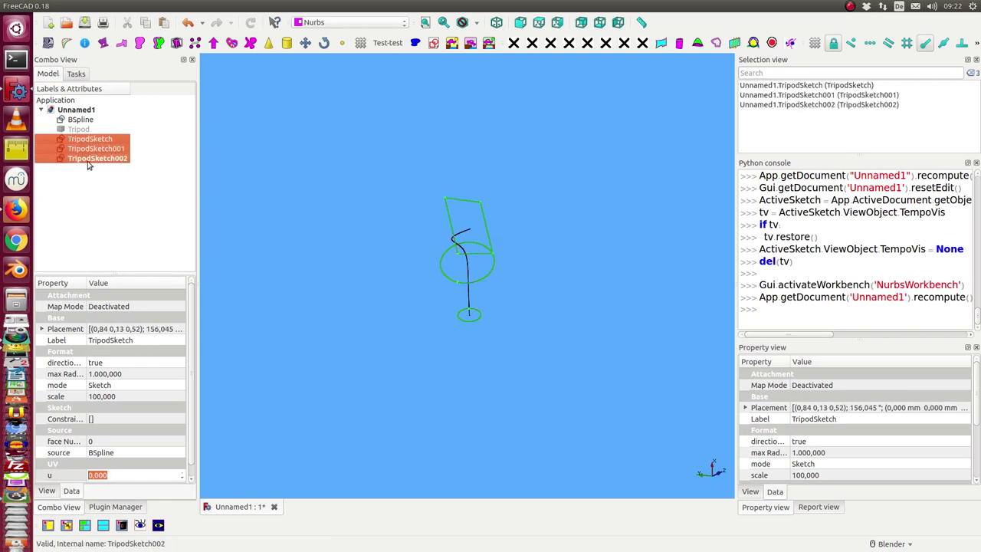
{"action": "left_click", "coordinate": [80, 121], "text": "ctrl"}
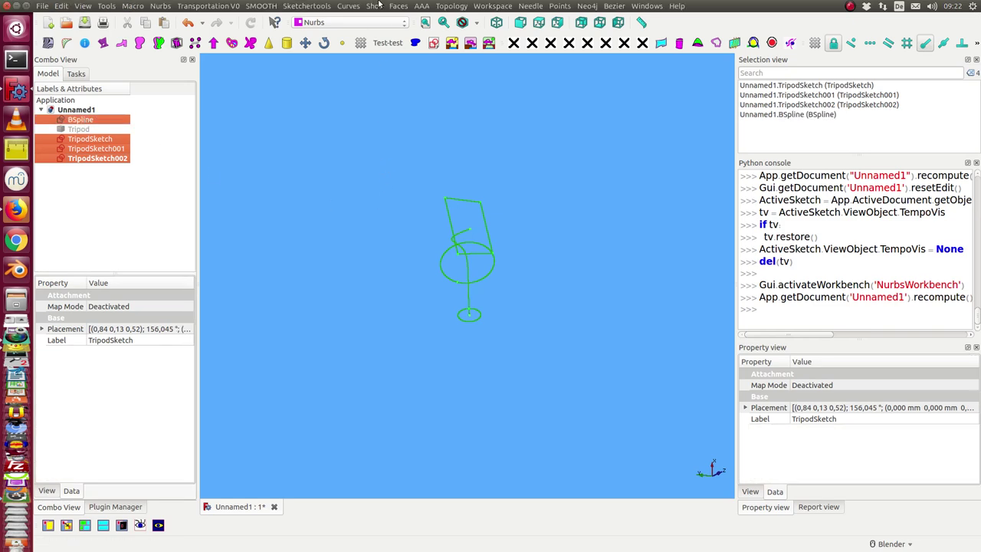
{"action": "left_click", "coordinate": [398, 6]}
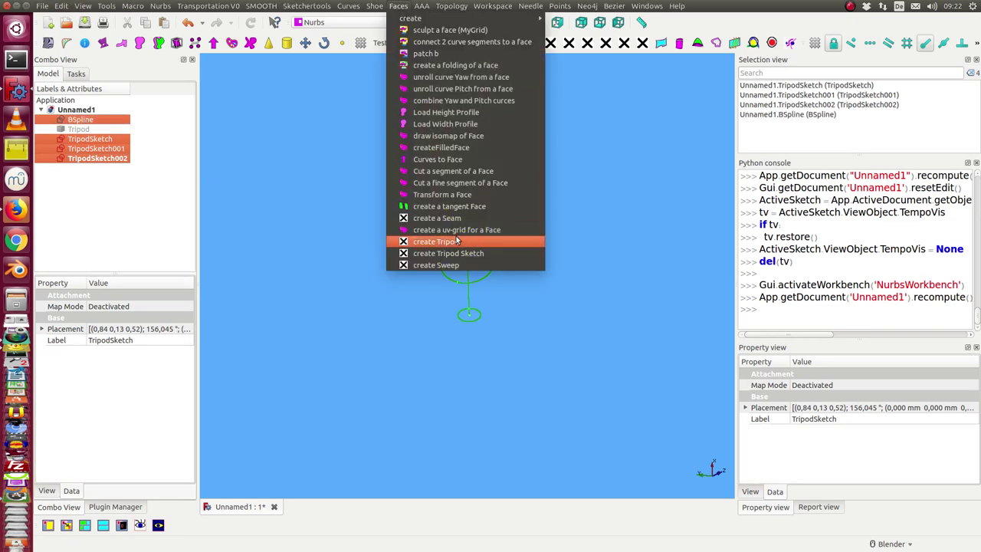
{"action": "left_click", "coordinate": [456, 266]}
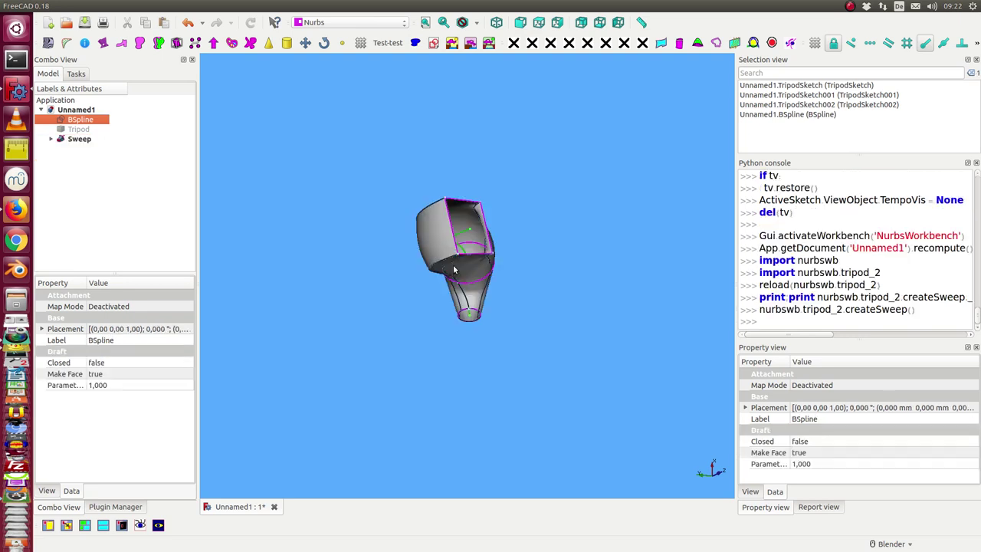
{"action": "mouse_move", "coordinate": [328, 315]}
{"action": "middle_mouse_down"}
{"action": "mouse_move", "coordinate": [358, 219]}
{"action": "mouse_move", "coordinate": [544, 269]}
{"action": "mouse_move", "coordinate": [456, 343]}
{"action": "mouse_move", "coordinate": [622, 197]}
{"action": "mouse_move", "coordinate": [329, 295]}
{"action": "mouse_move", "coordinate": [328, 252]}
{"action": "mouse_move", "coordinate": [303, 278]}
{"action": "mouse_move", "coordinate": [299, 252]}
{"action": "middle_mouse_up"}
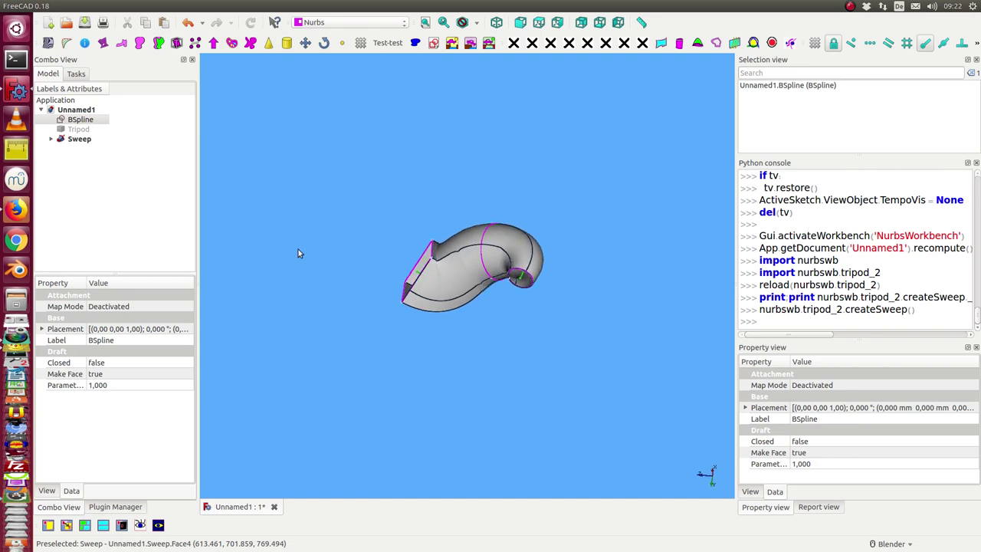
Step: Hide the Sweep, add TripodSketch003 on the BSpline, and move its u from 50 to 59
{"action": "left_click", "coordinate": [77, 138]}
{"action": "key", "text": "space"}
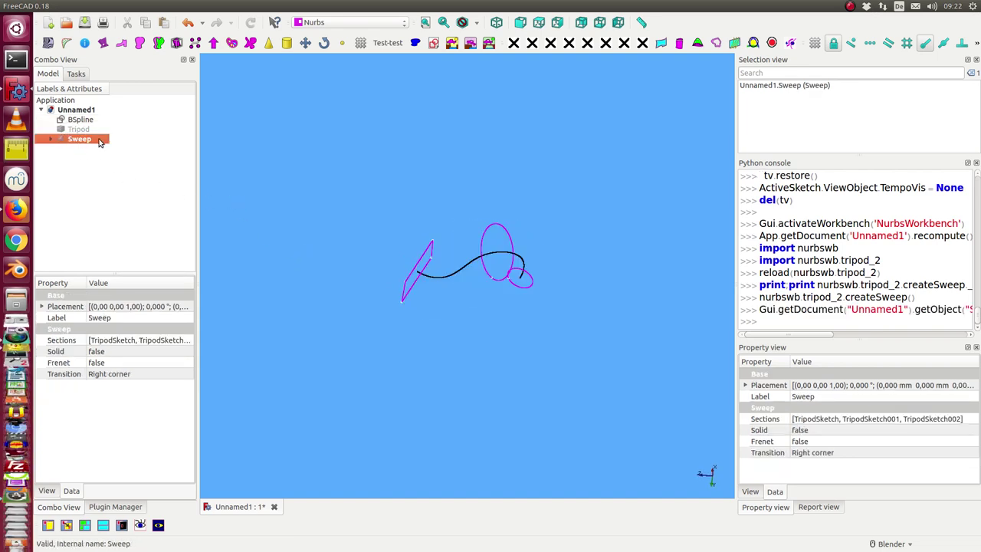
{"action": "left_click", "coordinate": [458, 273]}
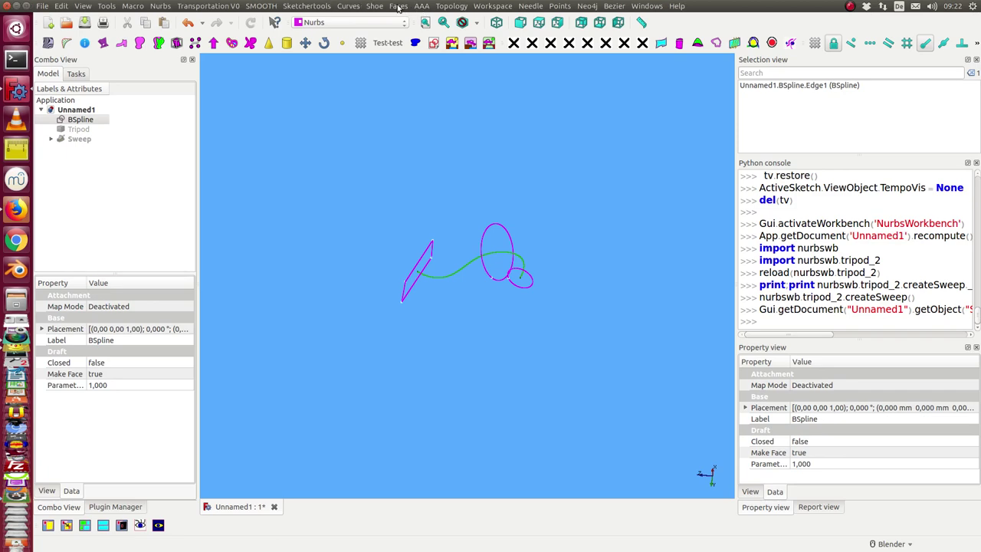
{"action": "left_click", "coordinate": [398, 6]}
{"action": "left_click", "coordinate": [449, 254]}
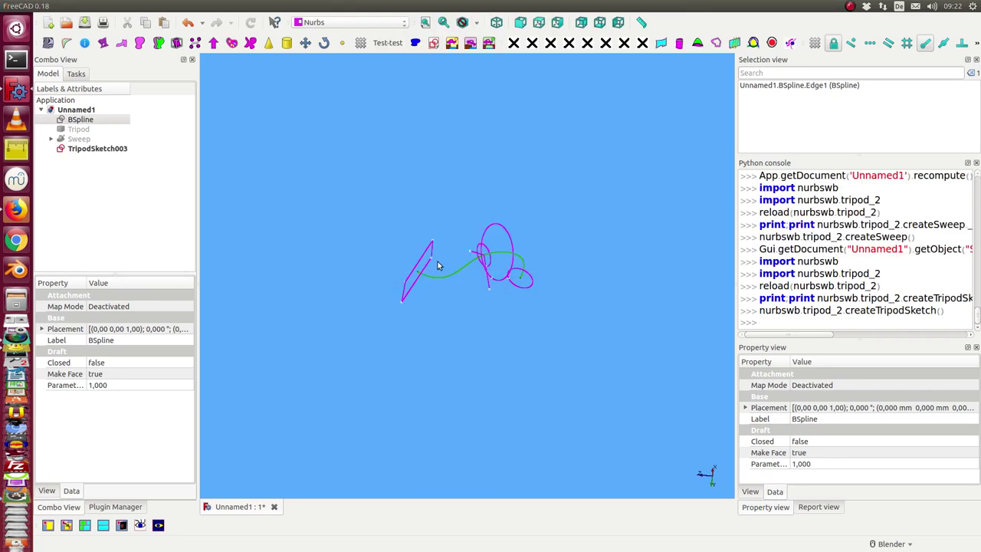
{"action": "left_click", "coordinate": [100, 149]}
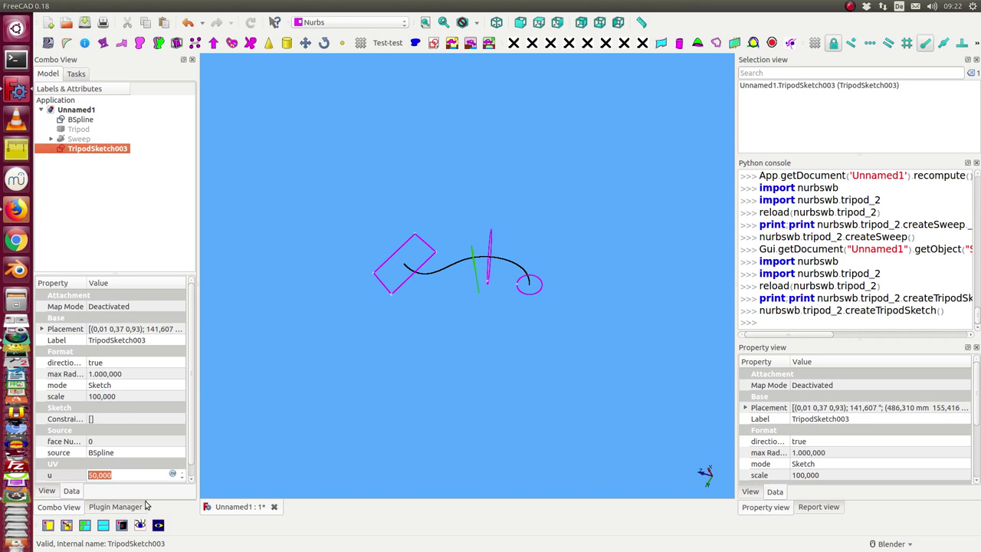
{"action": "scroll", "coordinate": [129, 476], "scroll_direction": "up", "scroll_amount": 4}
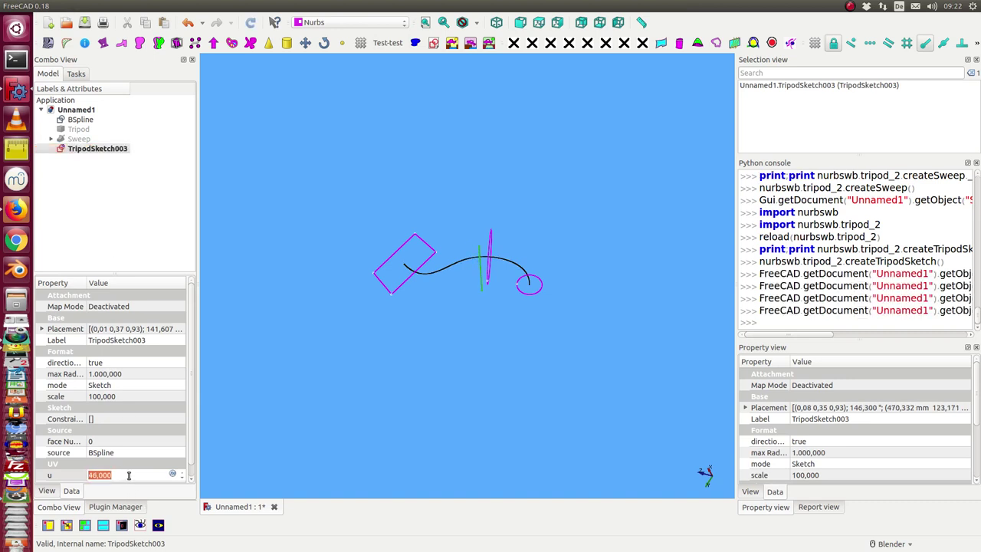
{"action": "scroll", "coordinate": [128, 475], "scroll_direction": "up", "scroll_amount": 4}
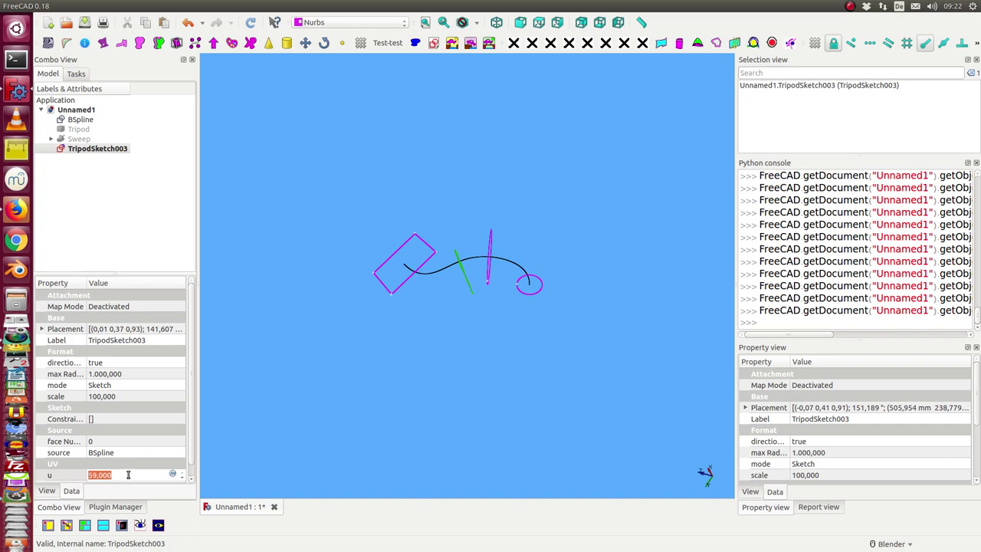
Step: Open TripodSketch003 and delete its horizontal and vertical lines, undoing an accidental circle deletion
{"action": "left_click", "coordinate": [102, 151]}
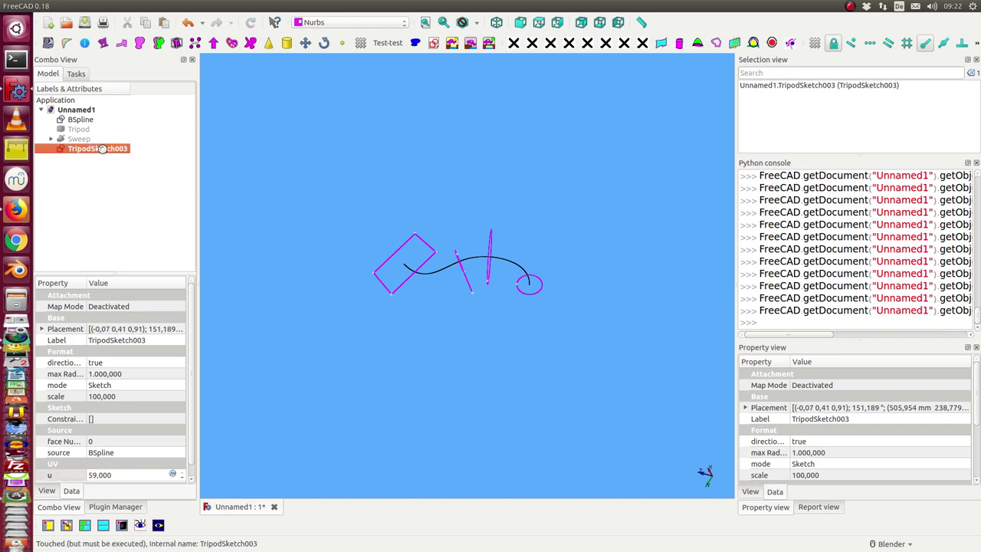
{"action": "double_click", "coordinate": [102, 148]}
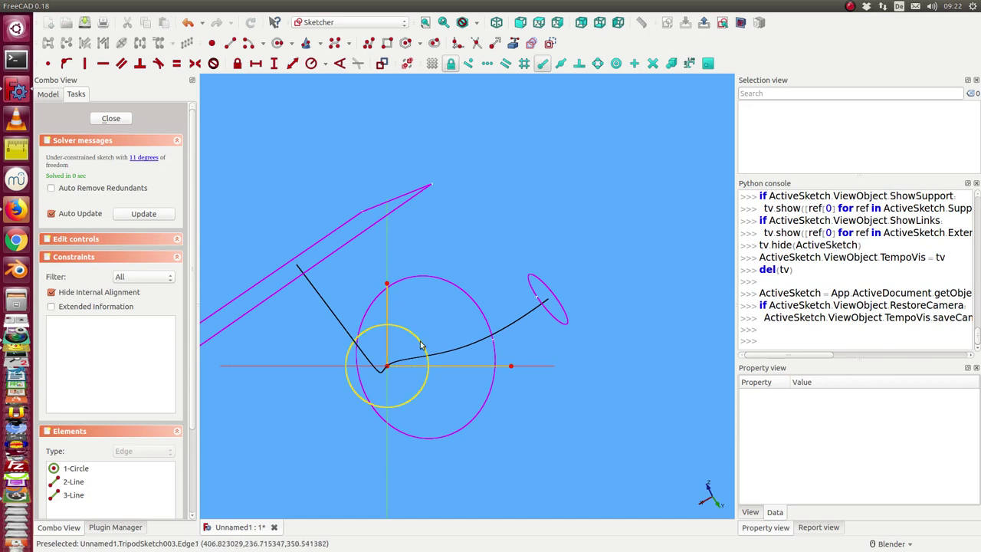
{"action": "left_click", "coordinate": [420, 346]}
{"action": "key", "text": "Delete"}
{"action": "left_click", "coordinate": [452, 367]}
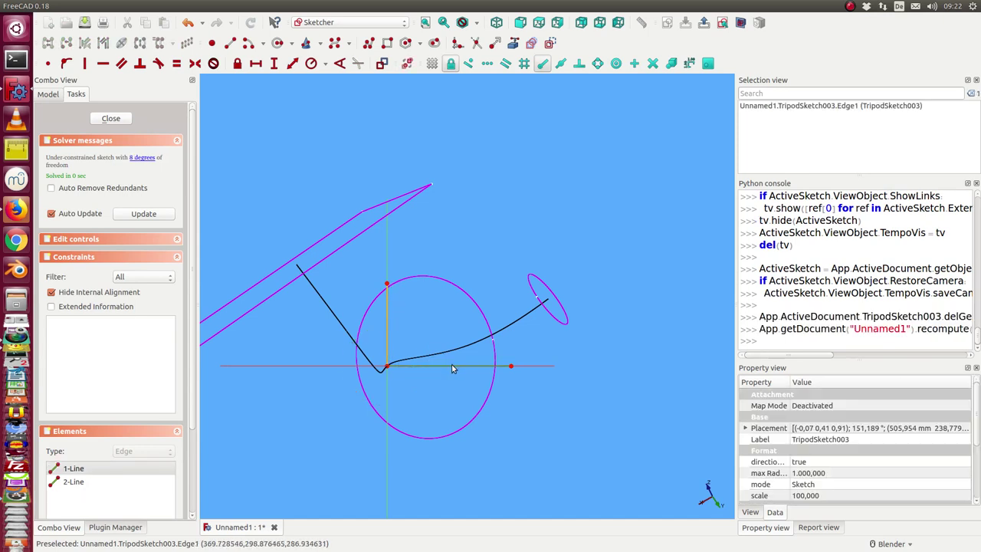
{"action": "key", "text": "ctrl+z"}
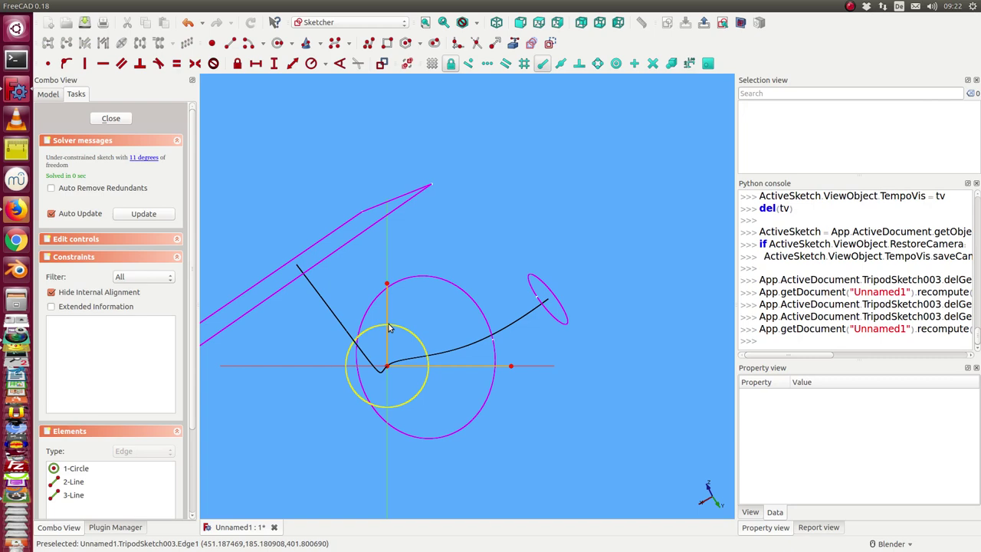
{"action": "middle_click_drag", "start_coordinate": [389, 287], "coordinate": [504, 357]}
{"action": "left_click", "coordinate": [492, 365]}
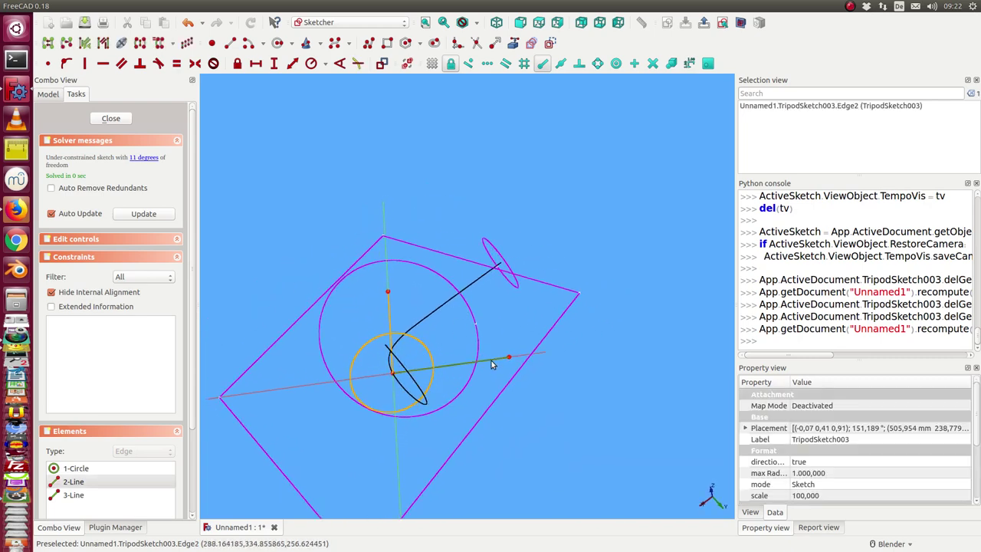
{"action": "key", "text": "Delete"}
{"action": "left_click", "coordinate": [389, 318]}
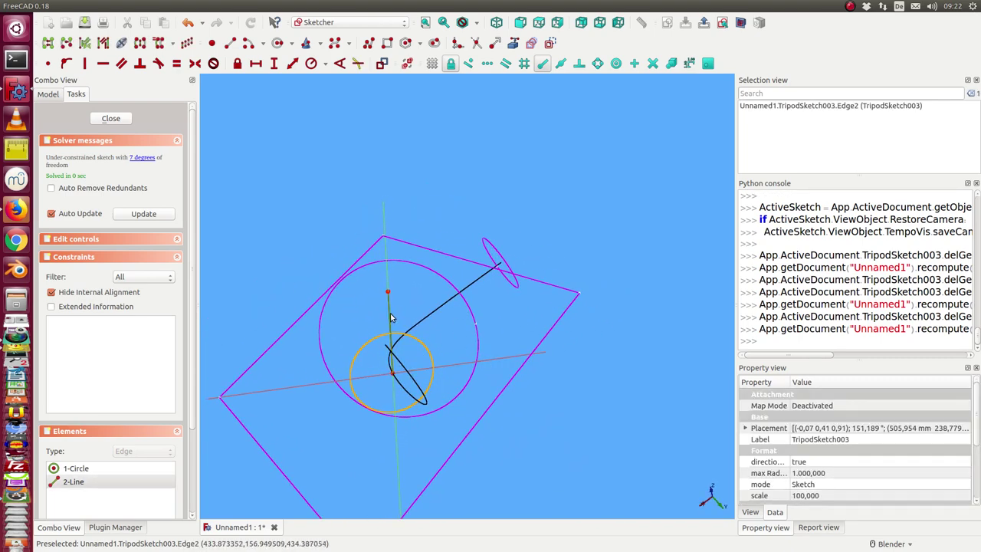
{"action": "key", "text": "Delete"}
Step: Remove the remaining long and short orange lines and enlarge the circle to a large radius
{"action": "left_click", "coordinate": [376, 348]}
{"action": "key", "text": "Delete"}
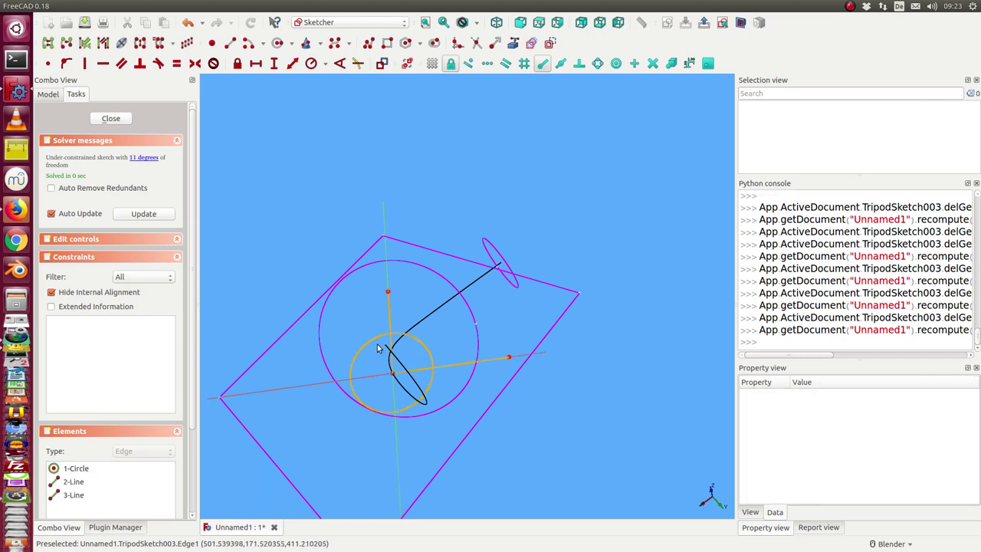
{"action": "mouse_move", "coordinate": [377, 348]}
{"action": "middle_mouse_down"}
{"action": "mouse_move", "coordinate": [458, 304]}
{"action": "mouse_move", "coordinate": [406, 285]}
{"action": "mouse_move", "coordinate": [408, 298]}
{"action": "middle_mouse_up"}
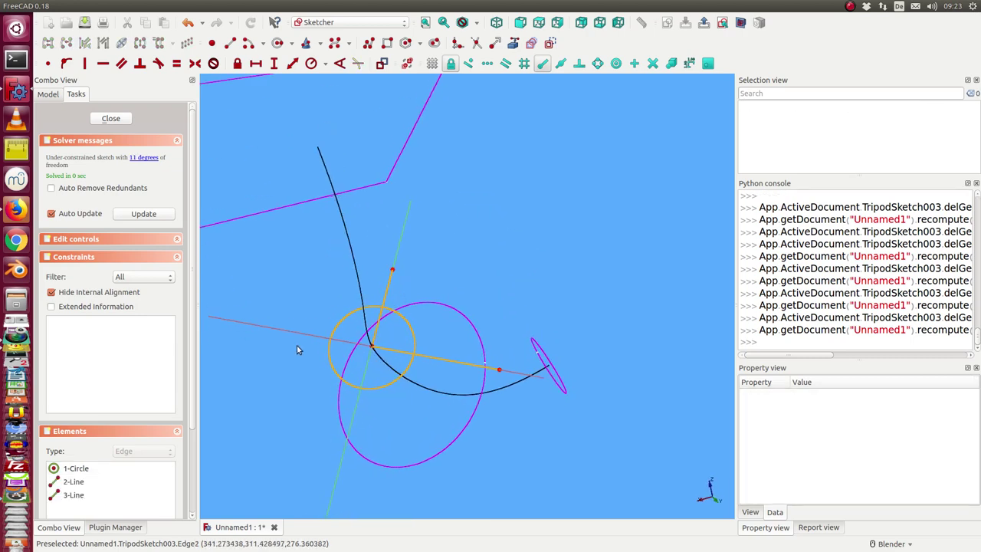
{"action": "mouse_move", "coordinate": [579, 256]}
{"action": "middle_mouse_down"}
{"action": "mouse_move", "coordinate": [508, 263]}
{"action": "mouse_move", "coordinate": [463, 313]}
{"action": "mouse_move", "coordinate": [460, 339]}
{"action": "middle_mouse_up"}
{"action": "left_click", "coordinate": [449, 362]}
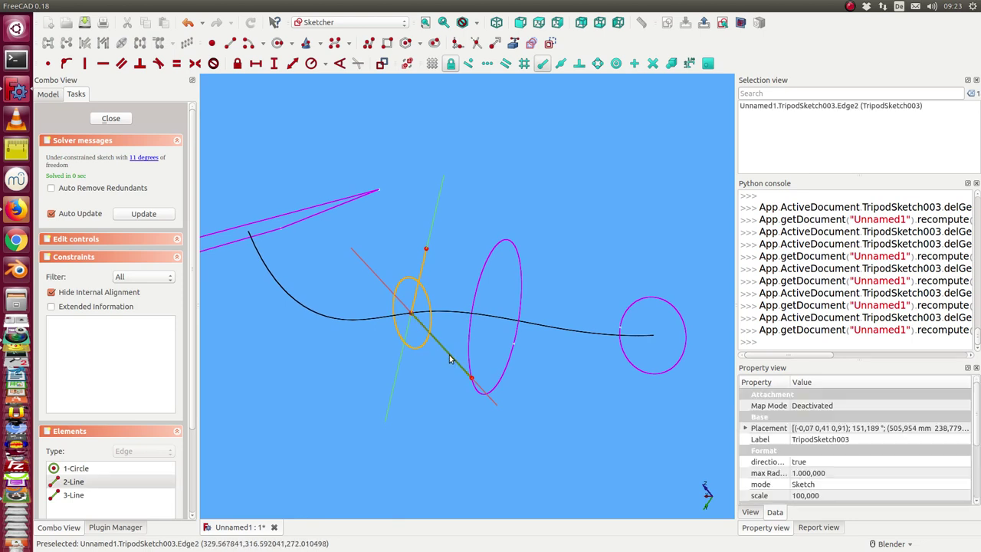
{"action": "key", "text": "Delete"}
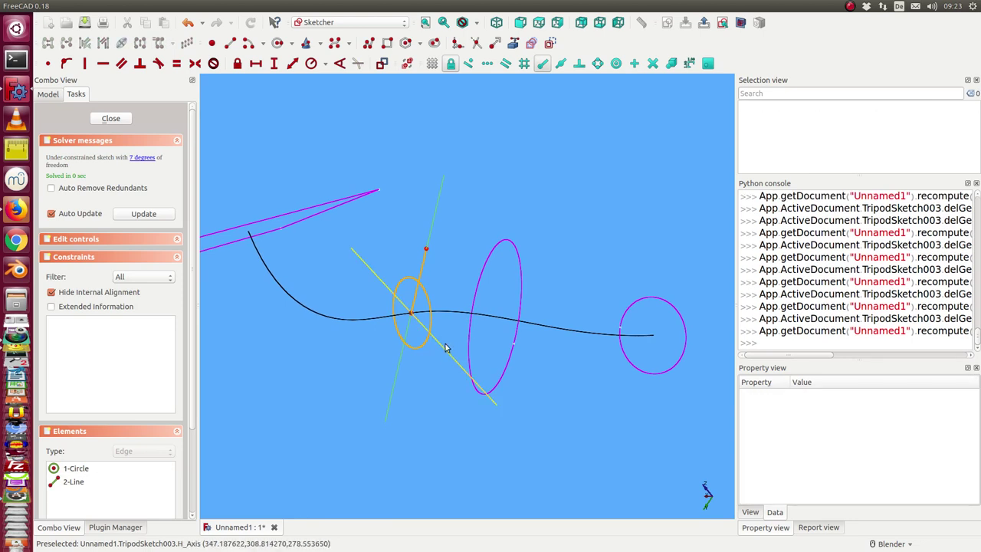
{"action": "left_click", "coordinate": [422, 273]}
{"action": "key", "text": "Delete"}
{"action": "left_click_drag", "start_coordinate": [422, 273], "coordinate": [493, 289]}
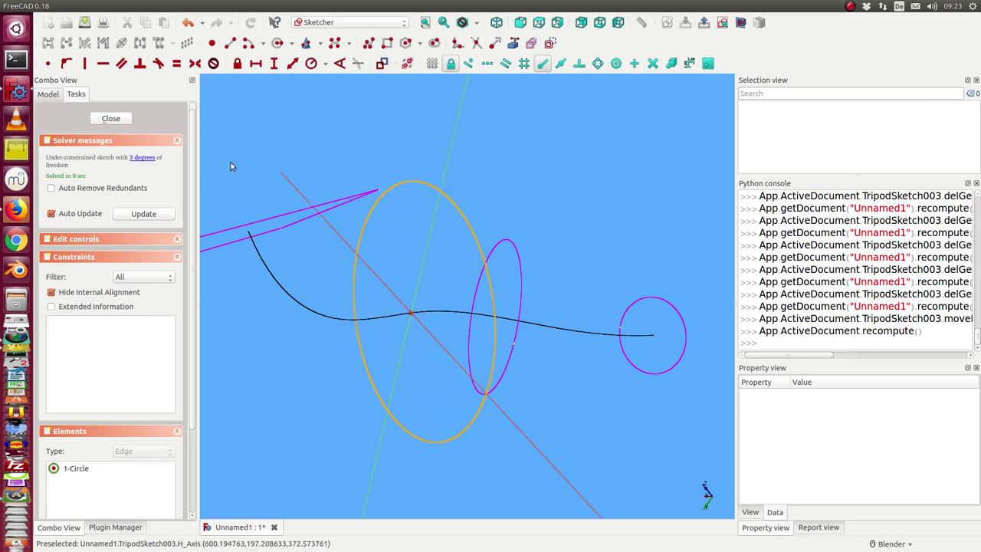
Step: Sweep a surface along the BSpline through all four tripod sketches
{"action": "left_click", "coordinate": [110, 118]}
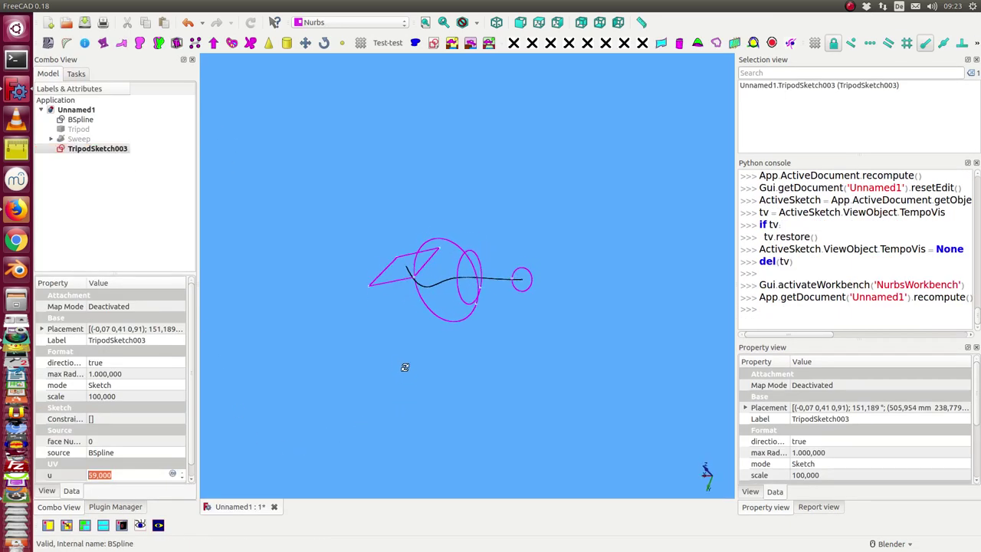
{"action": "left_click", "coordinate": [51, 139]}
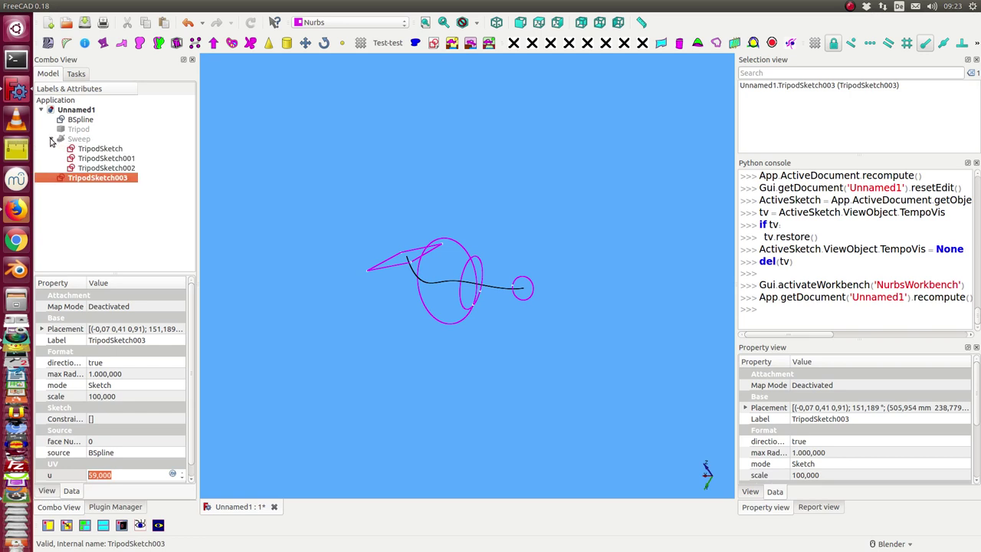
{"action": "left_click", "coordinate": [102, 150]}
{"action": "left_click", "coordinate": [100, 159], "text": "ctrl"}
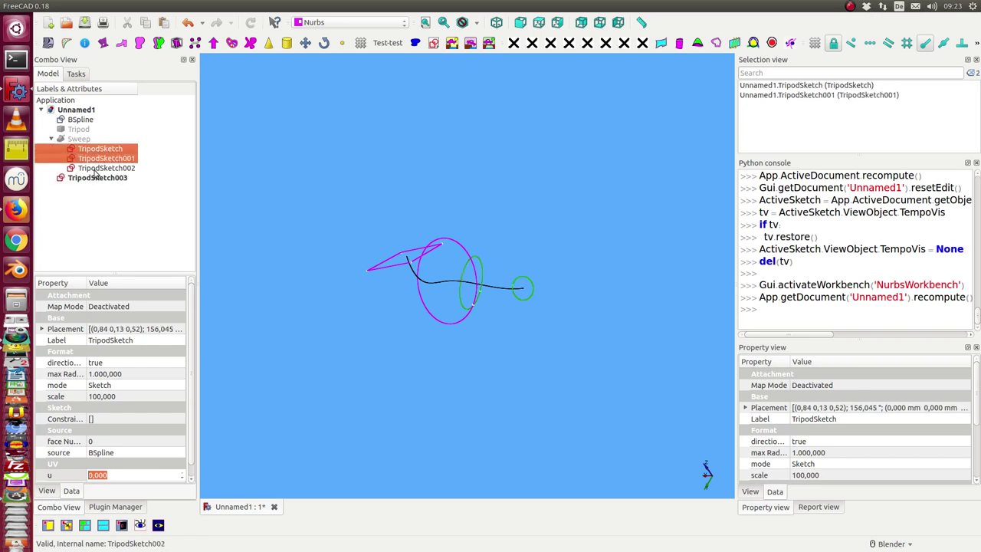
{"action": "left_click", "coordinate": [95, 179], "text": "ctrl"}
{"action": "left_click", "coordinate": [100, 170], "text": "ctrl"}
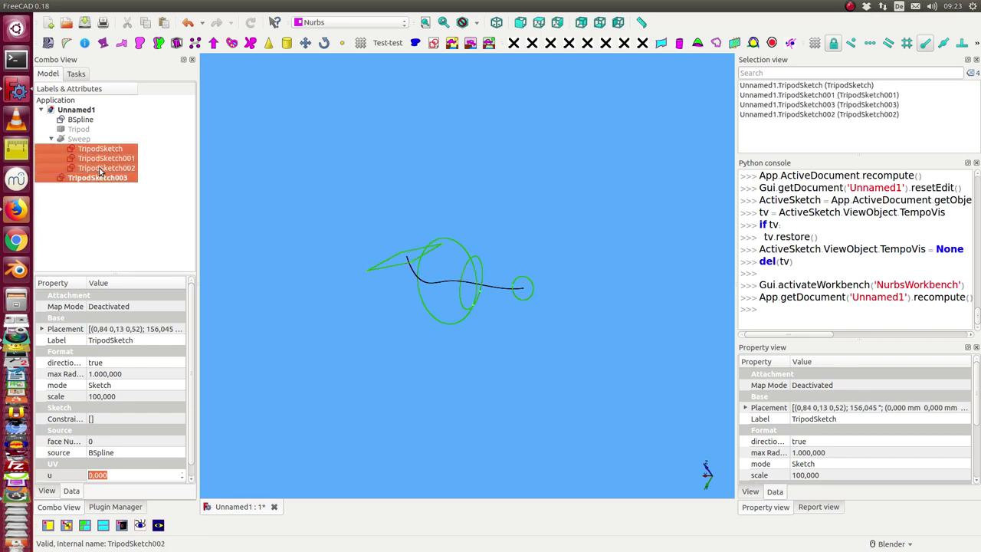
{"action": "left_click", "coordinate": [89, 121], "text": "ctrl"}
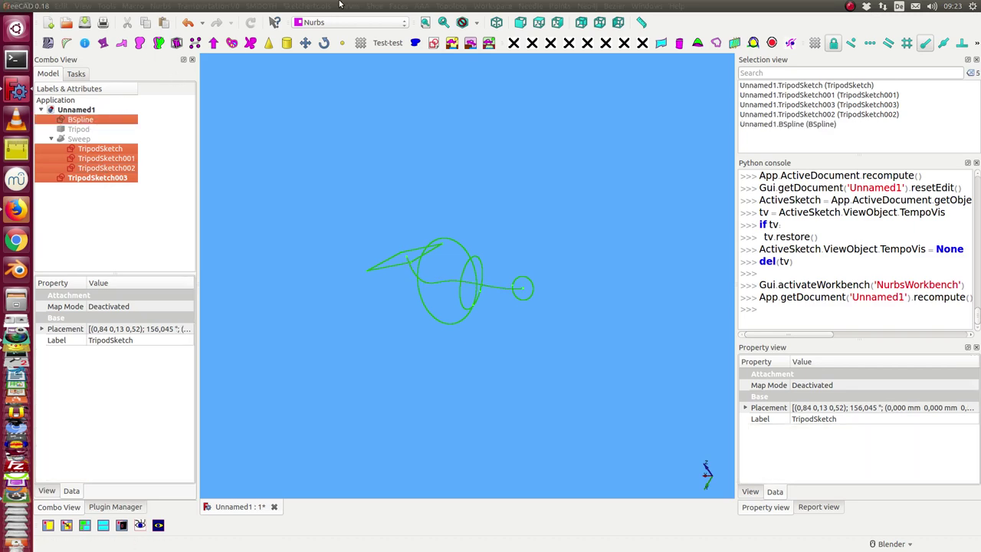
{"action": "left_click", "coordinate": [398, 6]}
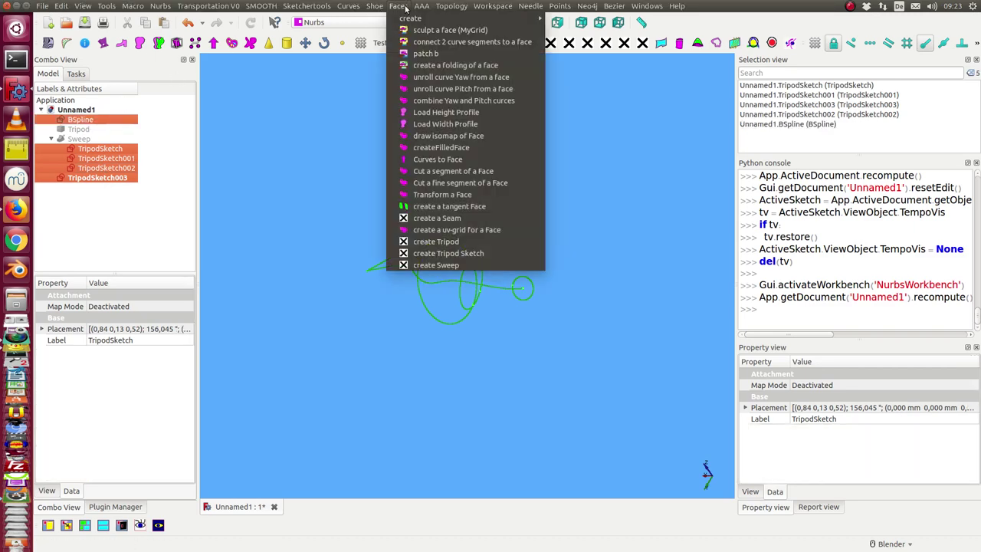
{"action": "left_click", "coordinate": [445, 266]}
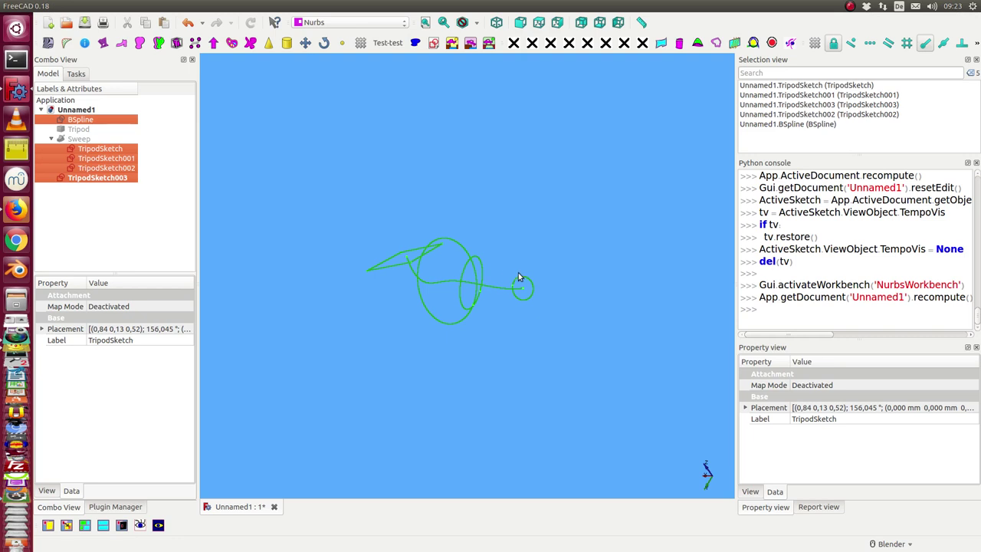
Step: Rebuild the sweep through the selected sketches as Sweep001
{"action": "middle_click_drag", "start_coordinate": [519, 272], "coordinate": [407, 205]}
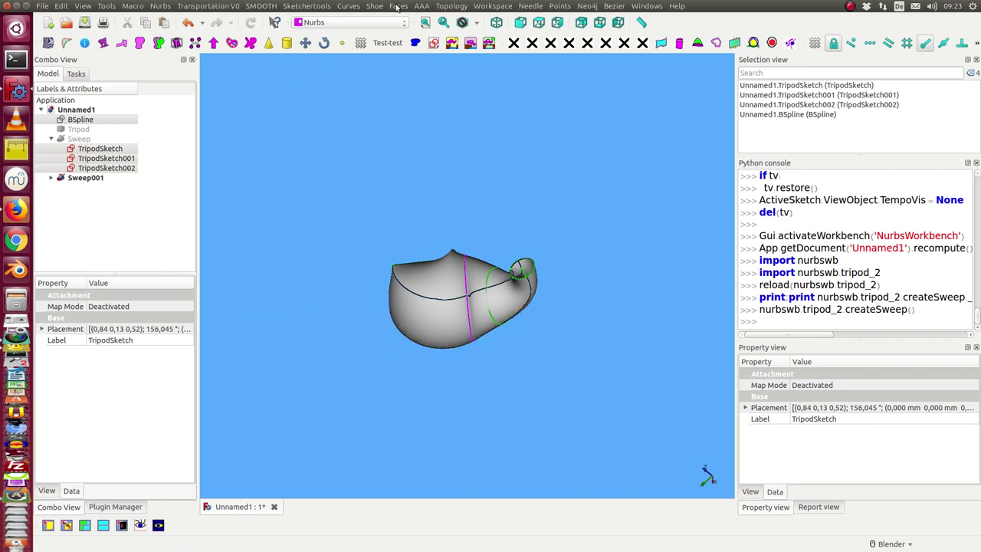
{"action": "left_click", "coordinate": [399, 7]}
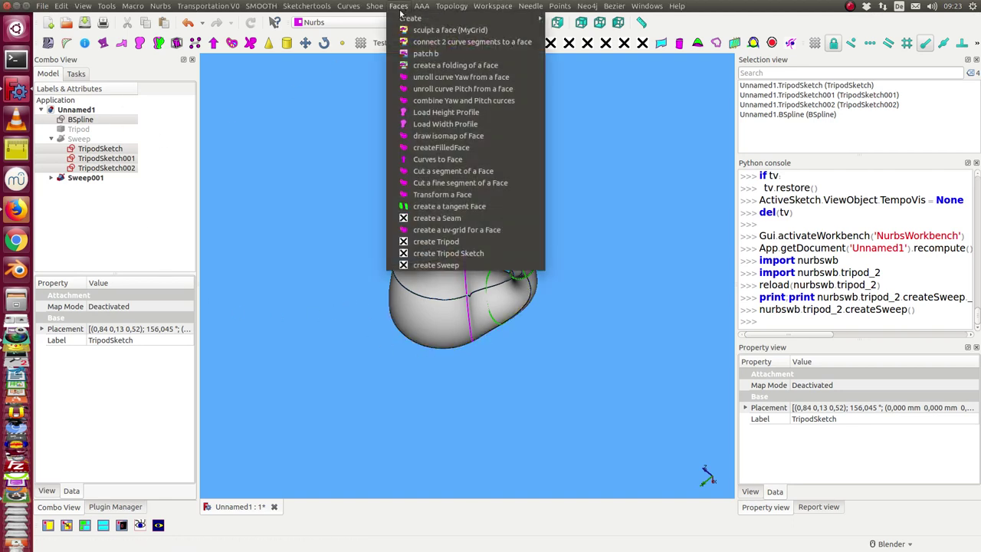
{"action": "left_click", "coordinate": [434, 266]}
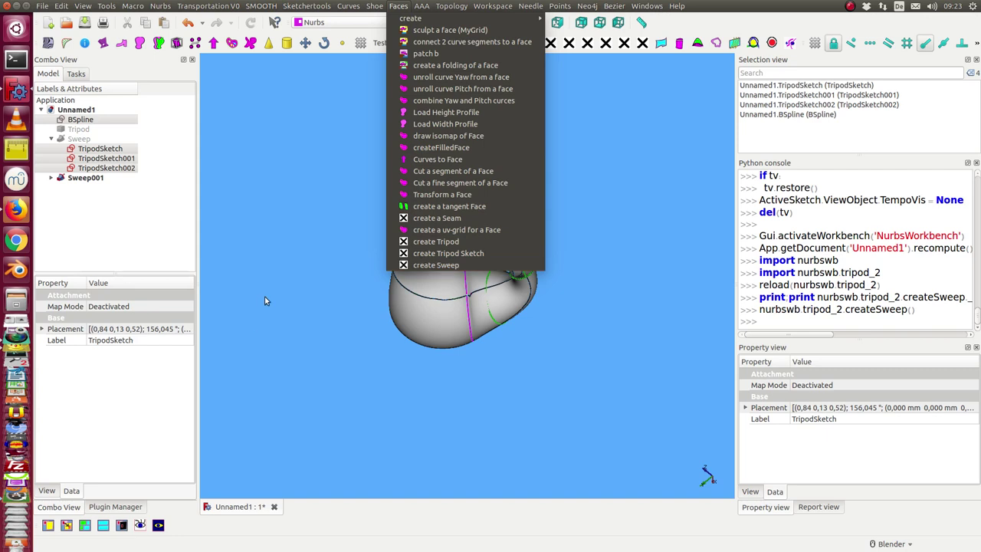